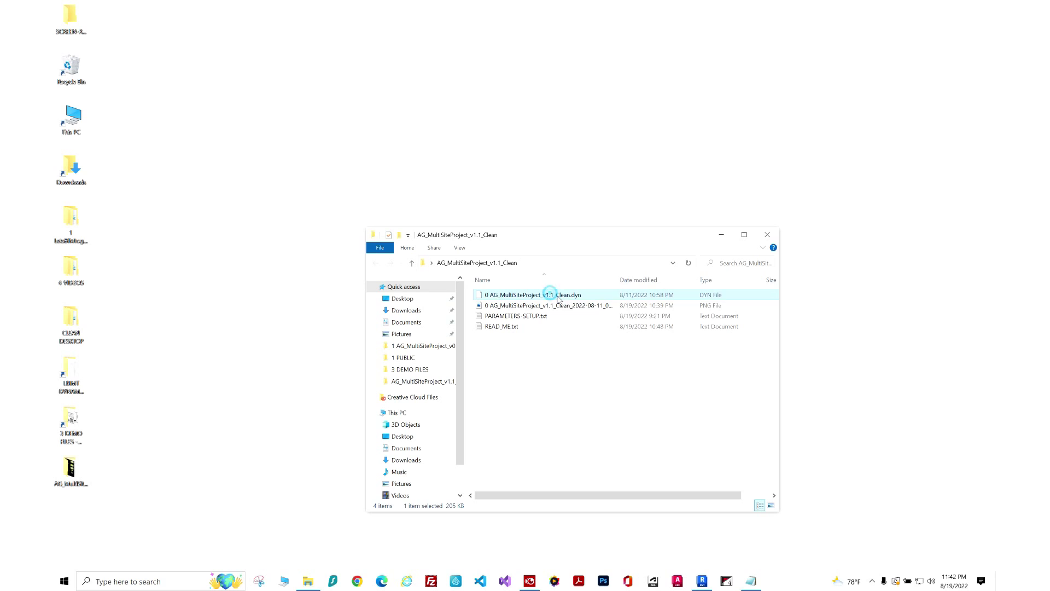
# Select the PNG graph image in the AG_MultiSiteProject_v1.1_Clean folder.
pyautogui.click(561, 307)
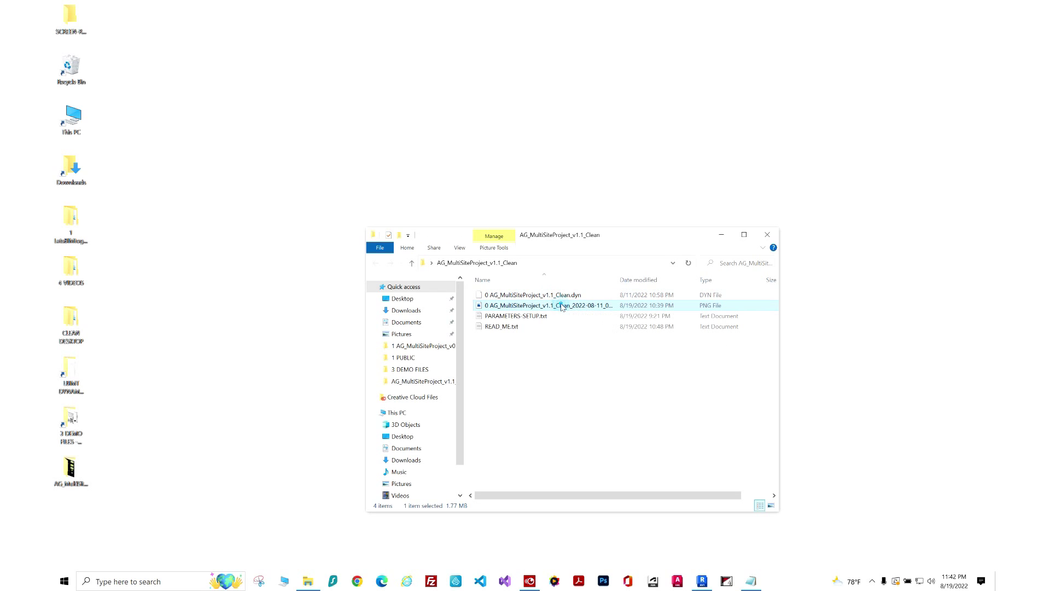
pyautogui.doubleClick(562, 306)
pyautogui.click(329, 374)
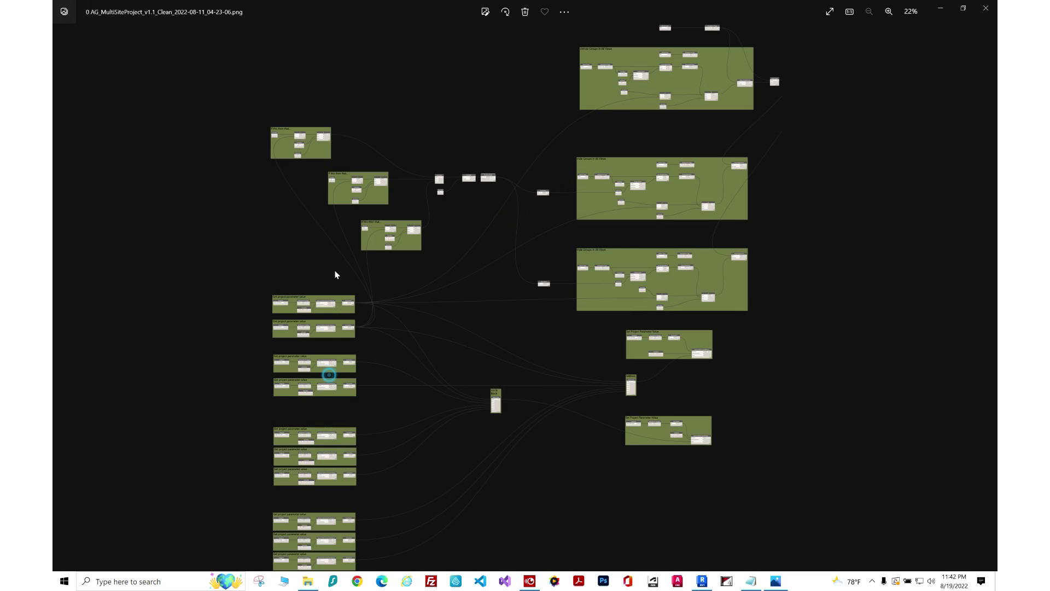
pyautogui.scroll(3, 335, 272)
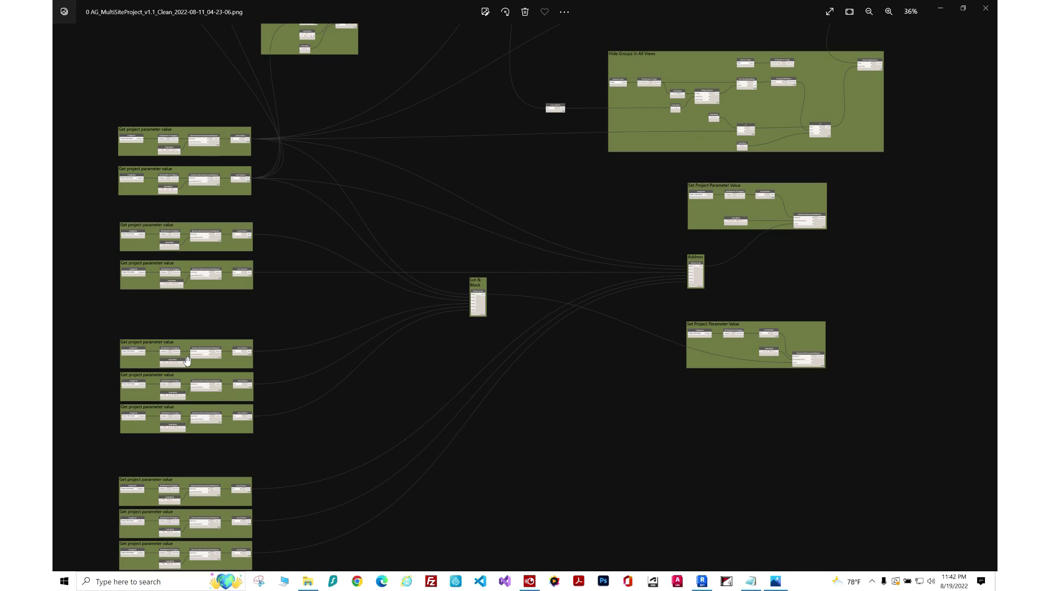
pyautogui.moveTo(552, 138); pyautogui.dragTo(520, 421)
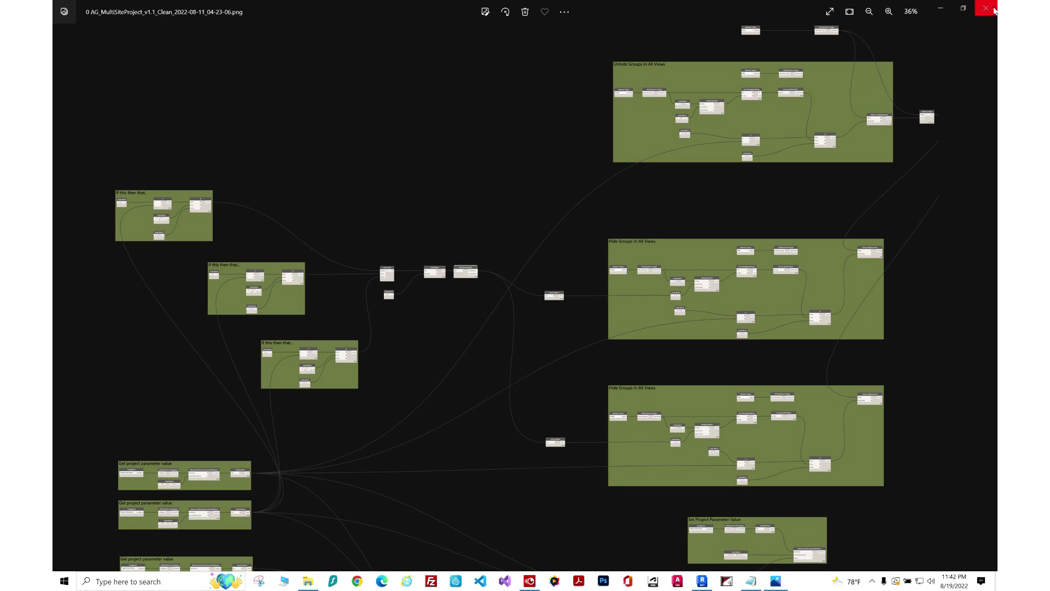
pyautogui.scroll(8, 810, 114)
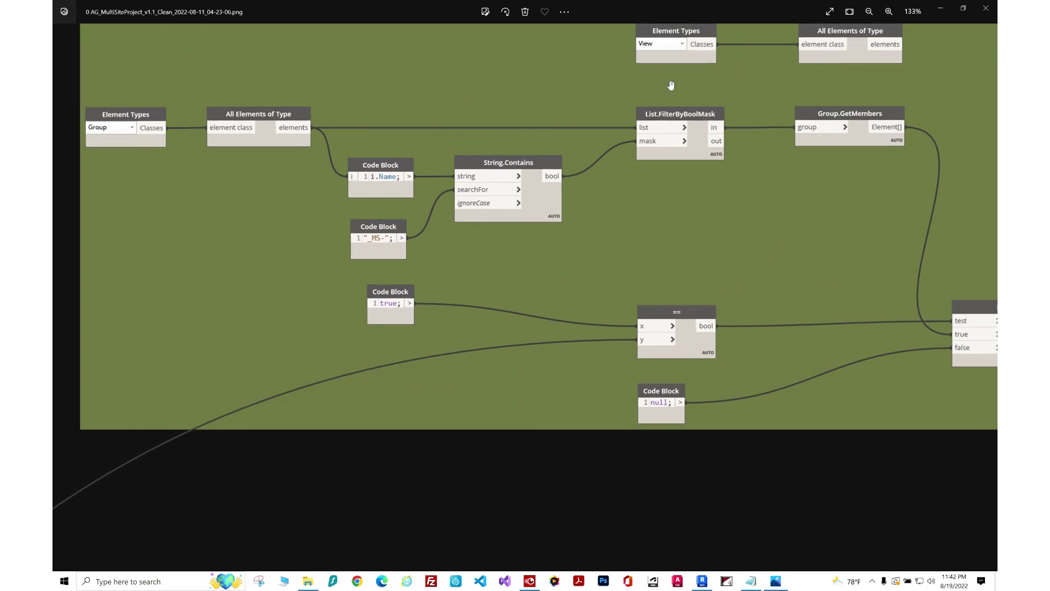
pyautogui.scroll(-9, 671, 85)
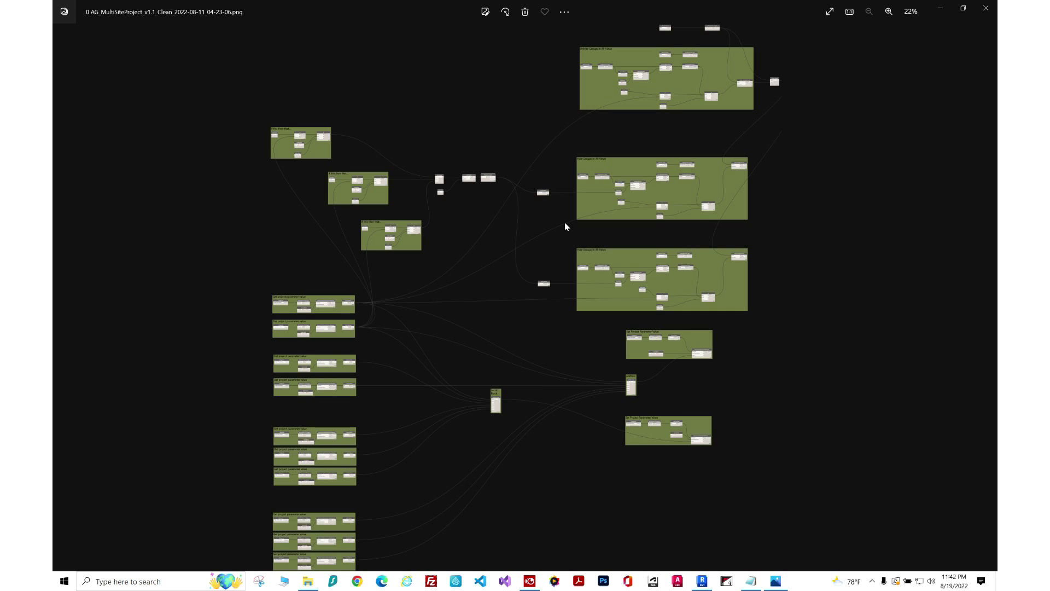
pyautogui.click(993, 8)
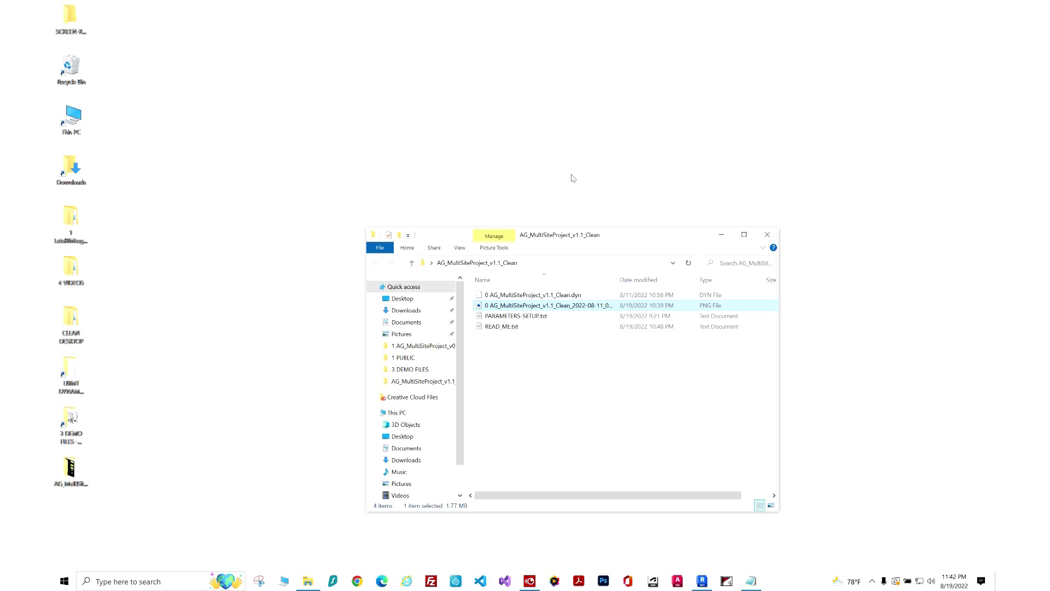
# Open PARAMETERS-SETUP.txt in Notepad and copy the _MS-1_ prefix line.
pyautogui.doubleClick(515, 316)
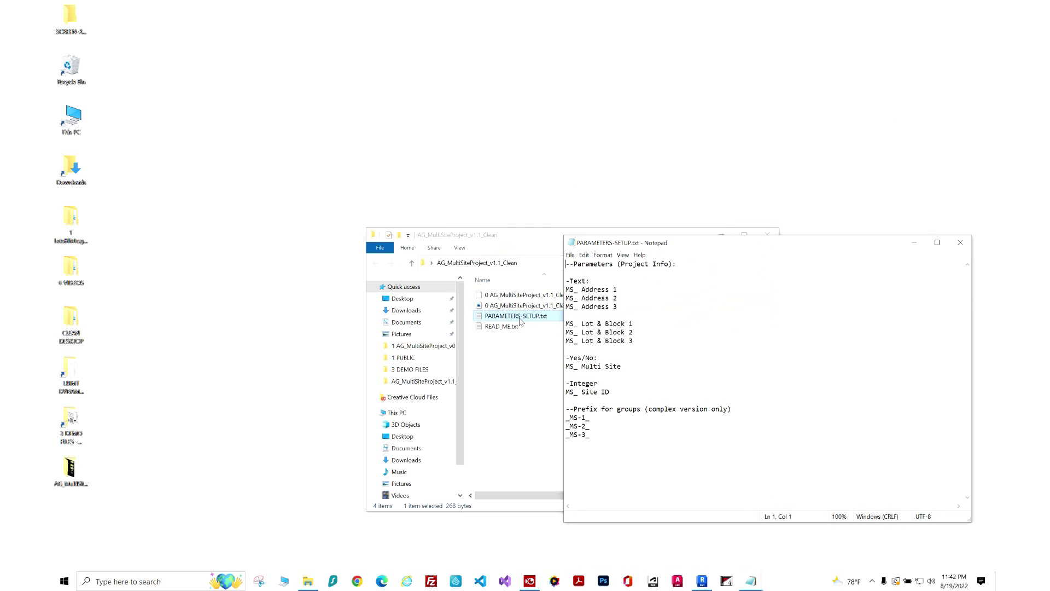
pyautogui.moveTo(615, 392); pyautogui.dragTo(571, 264)
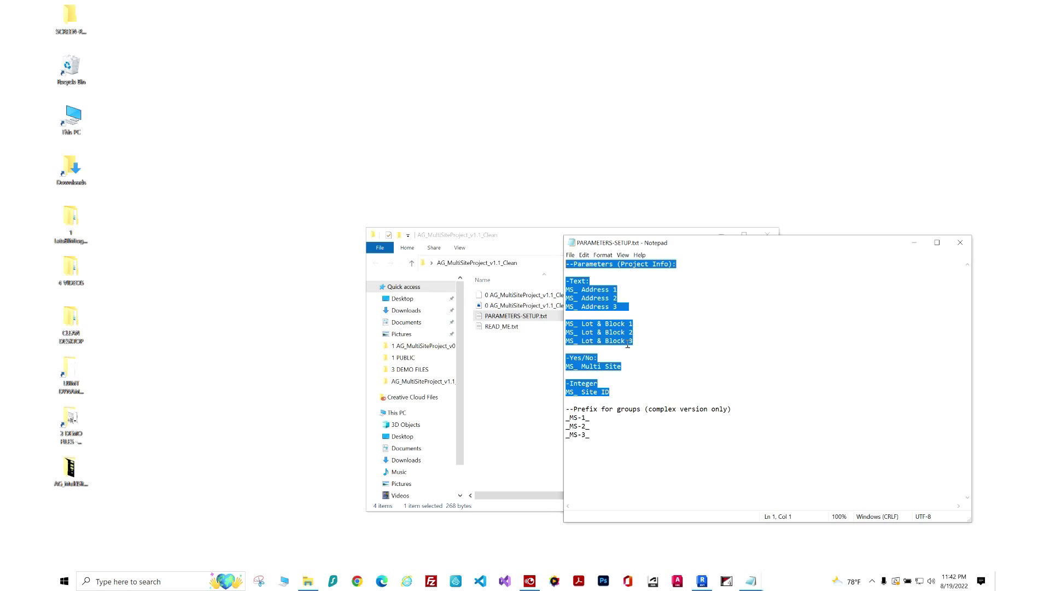
pyautogui.click(626, 375)
pyautogui.moveTo(628, 392); pyautogui.dragTo(536, 253)
pyautogui.moveTo(591, 417); pyautogui.dragTo(561, 417)
pyautogui.rightClick(583, 418)
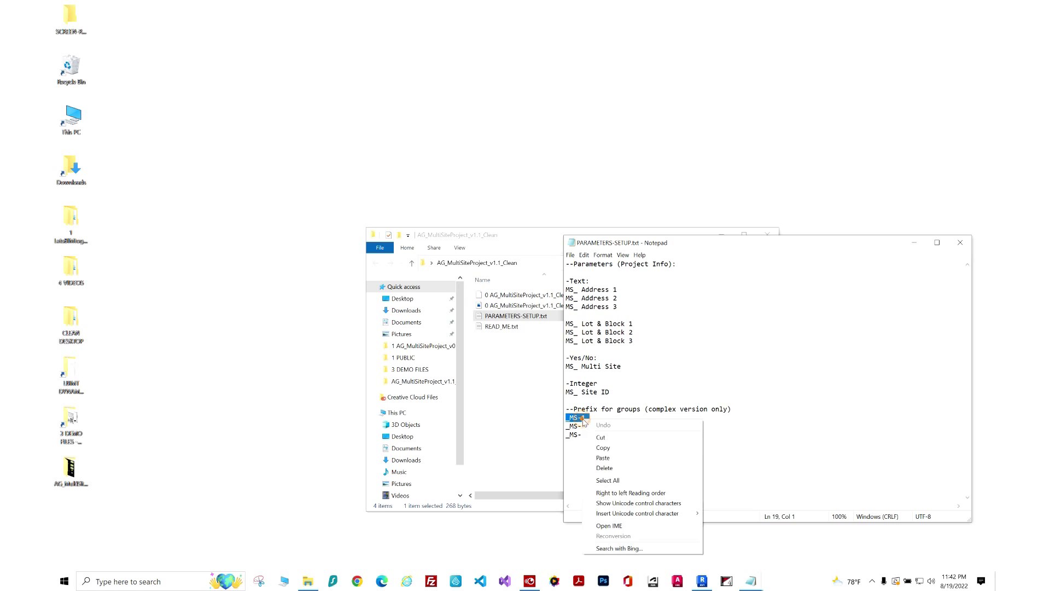
pyautogui.click(606, 447)
# Reselect and copy the _MS-1_ prefix again, then minimize Notepad.
pyautogui.click(619, 409)
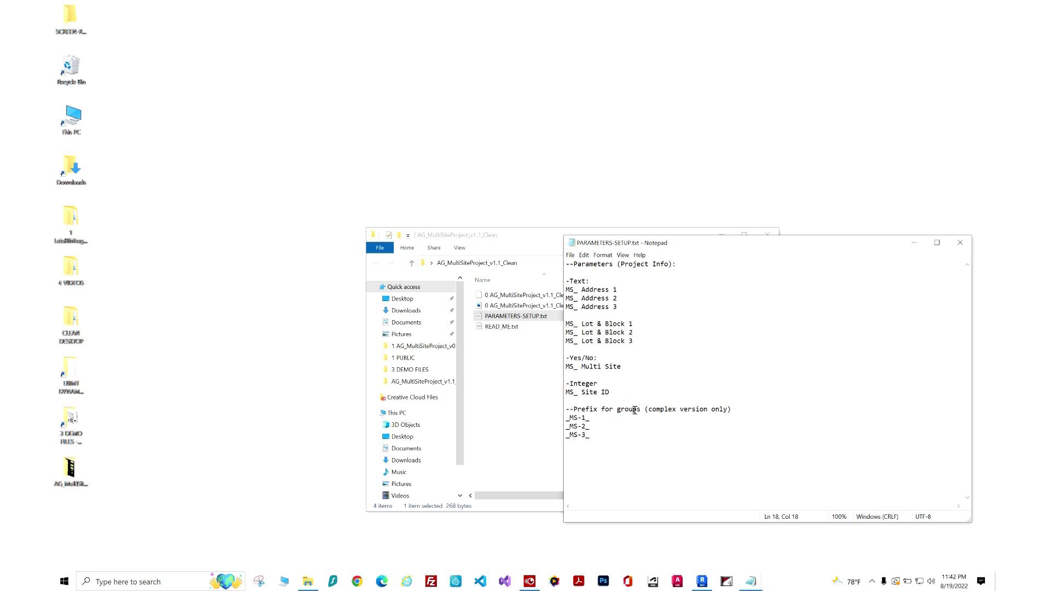
pyautogui.hotkey('shift', 'Home')
pyautogui.click(592, 427)
pyautogui.moveTo(592, 419); pyautogui.dragTo(553, 418)
pyautogui.rightClick(582, 418)
pyautogui.click(605, 444)
pyautogui.click(914, 244)
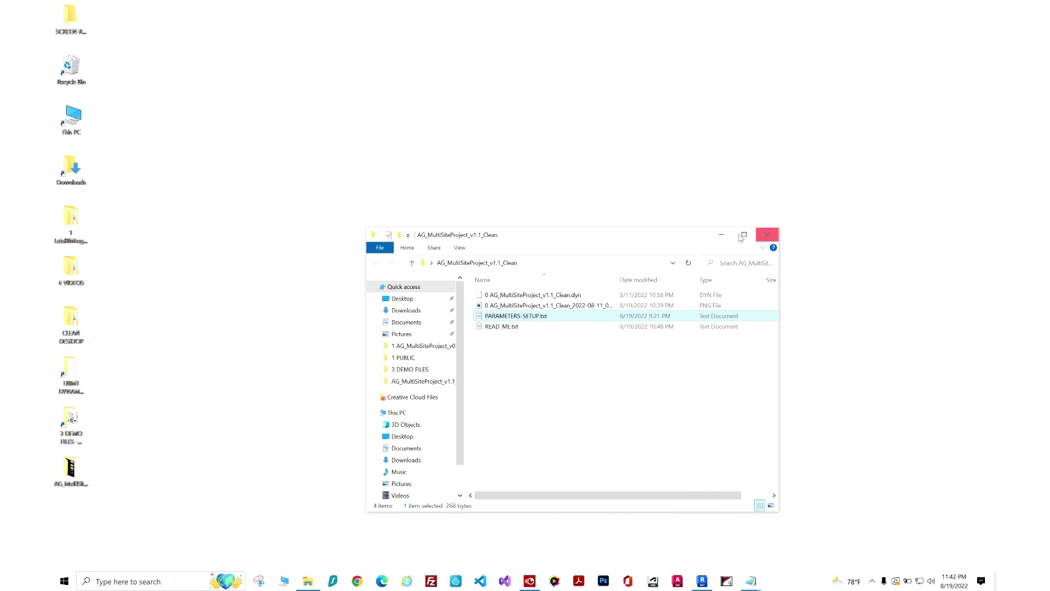
# Bring Revit back to the front and dismiss the project-not-saved reminder.
pyautogui.click(721, 235)
pyautogui.click(699, 581)
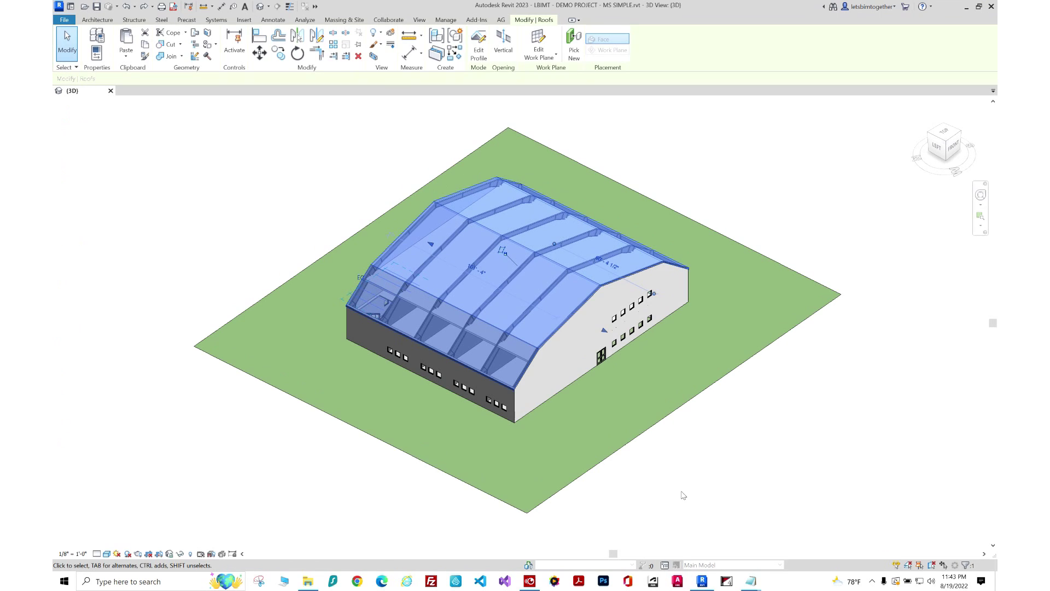
pyautogui.press('Escape')
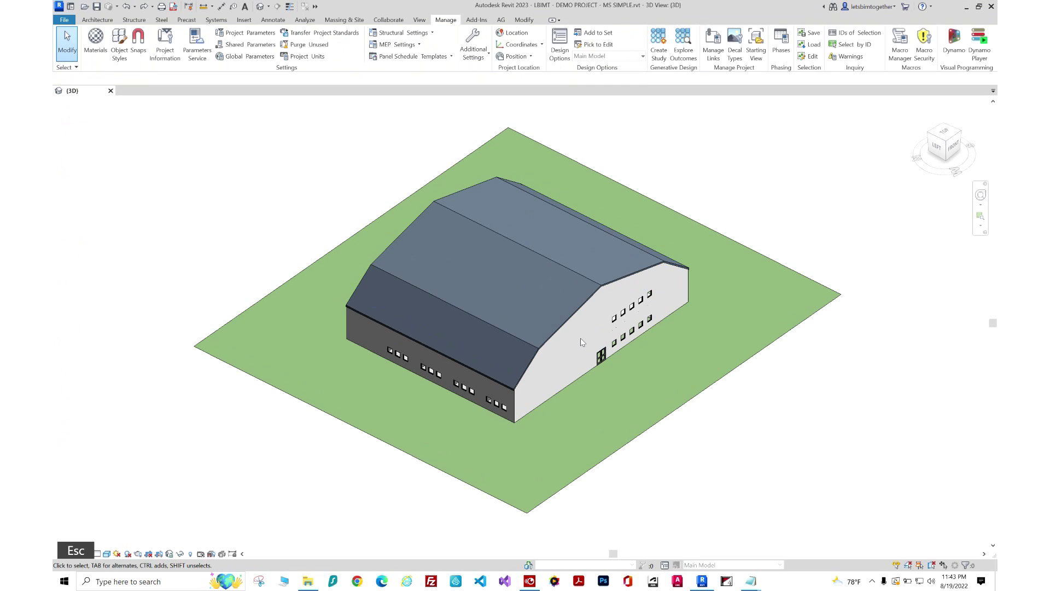
pyautogui.click(604, 204)
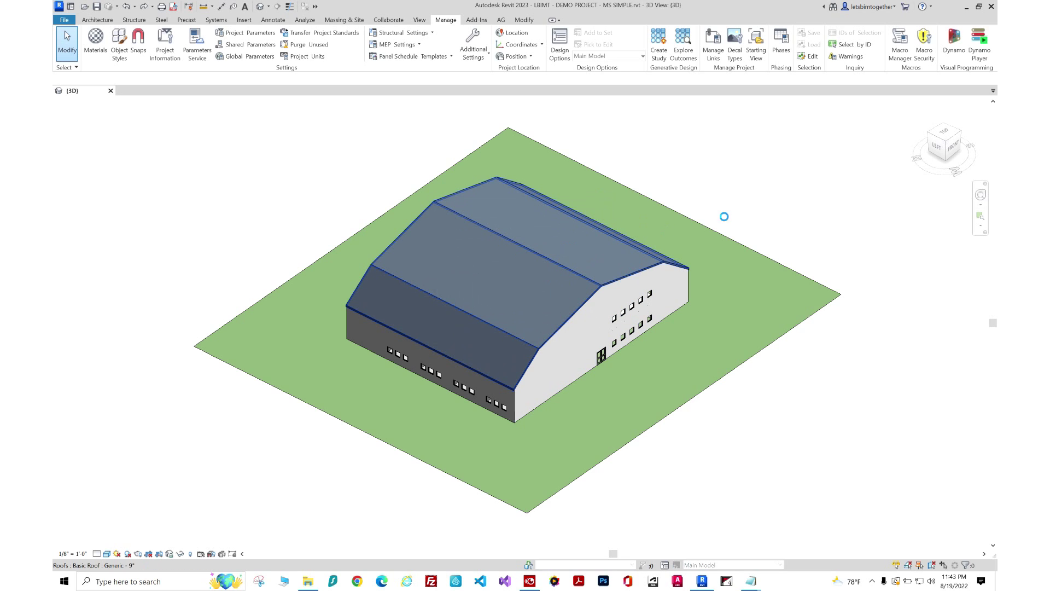
pyautogui.click(731, 207)
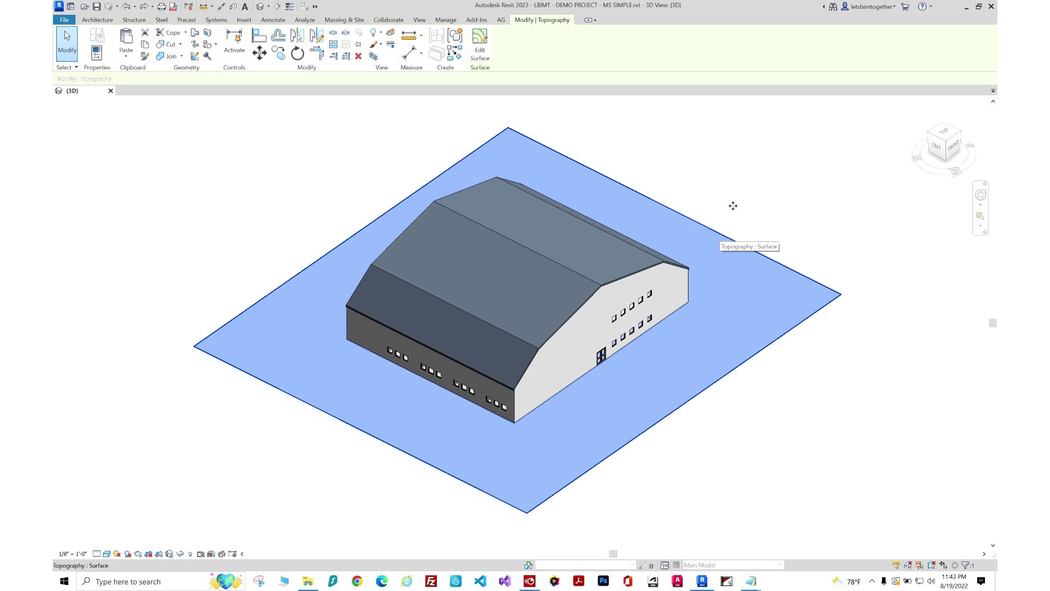
pyautogui.press('Escape')
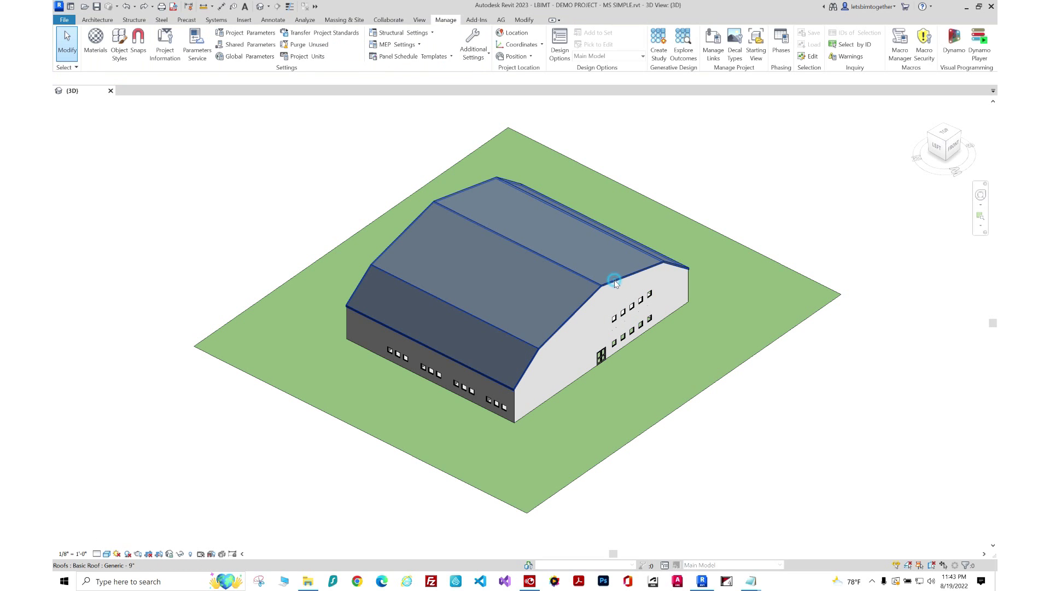
# Copy the roof, paste it aligned to the same place, and reselect the roof.
pyautogui.click(615, 282)
pyautogui.press('c')
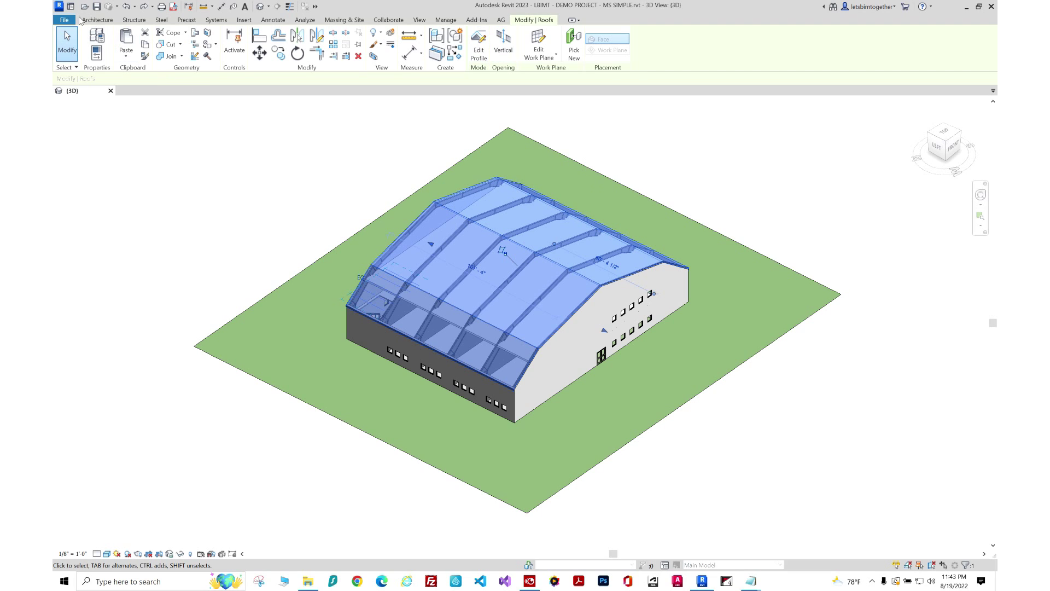
pyautogui.click(133, 59)
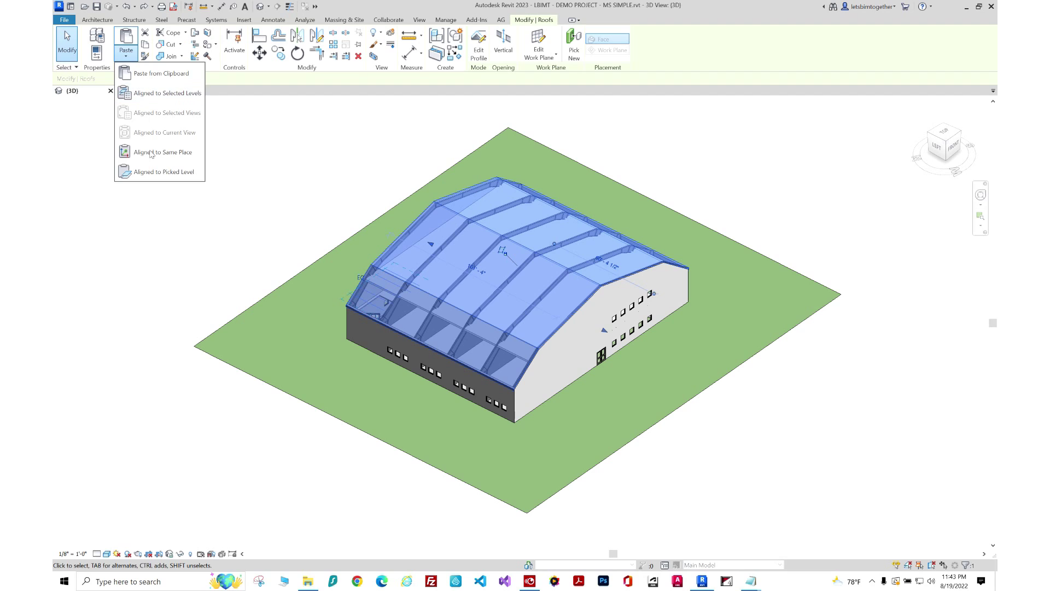
pyautogui.press('Escape')
pyautogui.press('Escape')
pyautogui.click(126, 55)
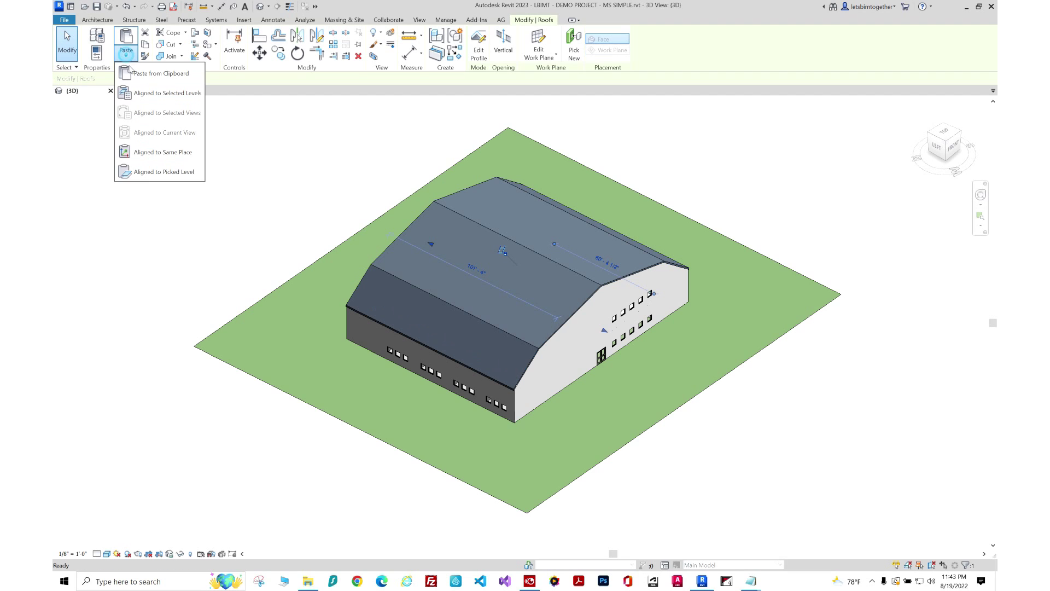
pyautogui.click(152, 154)
pyautogui.click(175, 165)
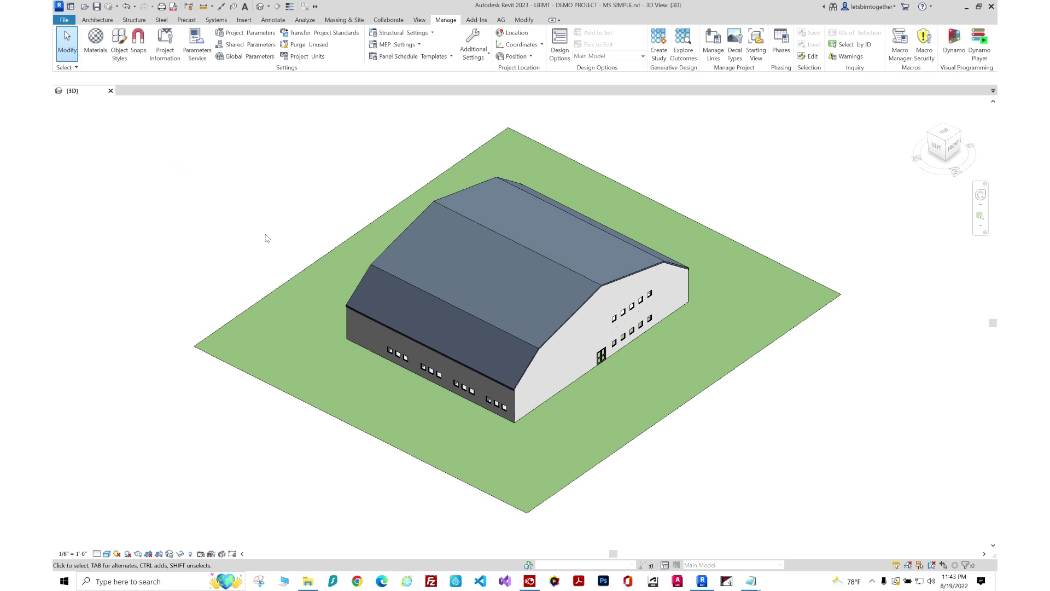
pyautogui.scroll(-1, 267, 238)
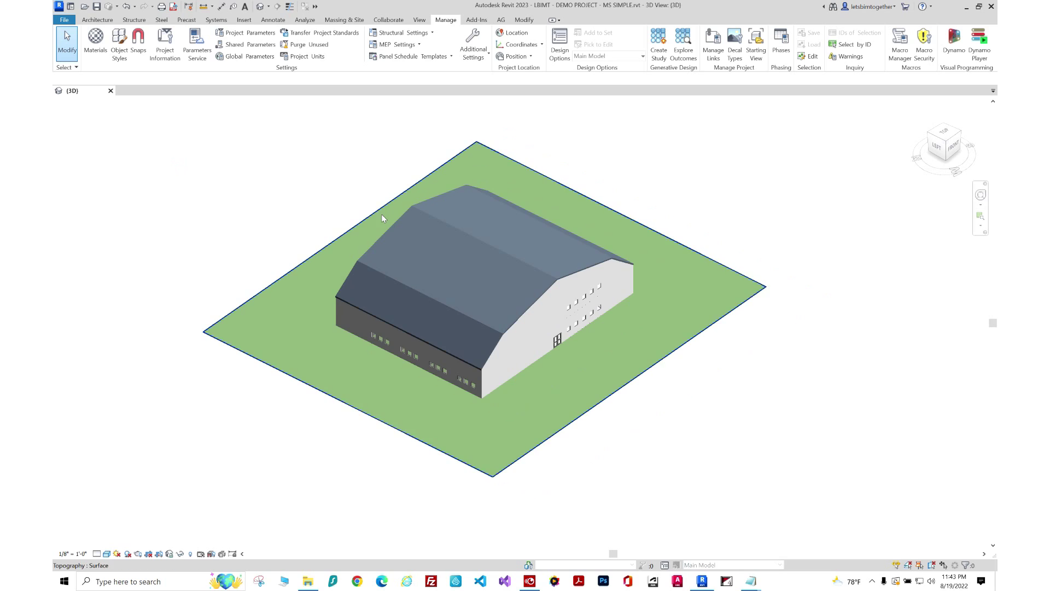
pyautogui.click(418, 211)
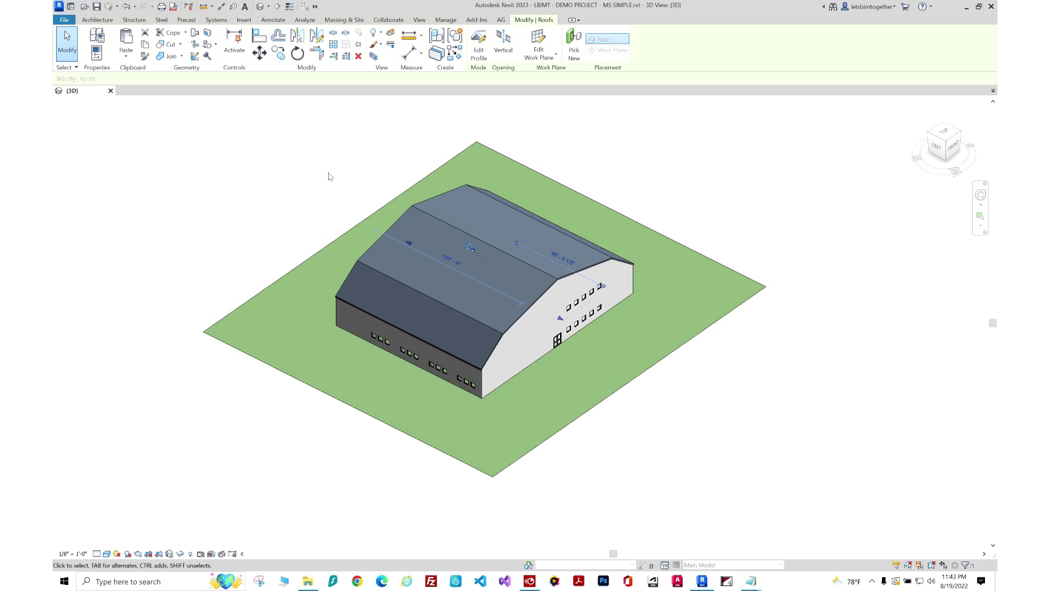
# Group the selected roof as _MS-1_ROOF using GP, then select the other overlapping roof.
pyautogui.press('g')
pyautogui.press('p')
pyautogui.hotkey('ctrl', 'v')
pyautogui.doubleClick(512, 275)
pyautogui.click(507, 274)
pyautogui.doubleClick(493, 275)
pyautogui.hotkey('ctrl', 'c')
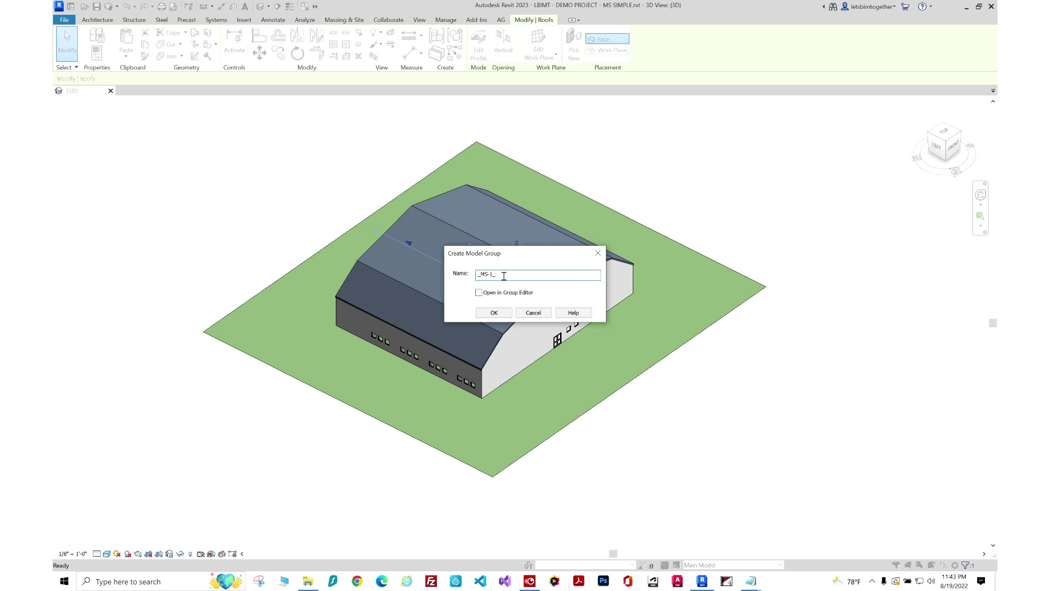
pyautogui.write('ROOF')
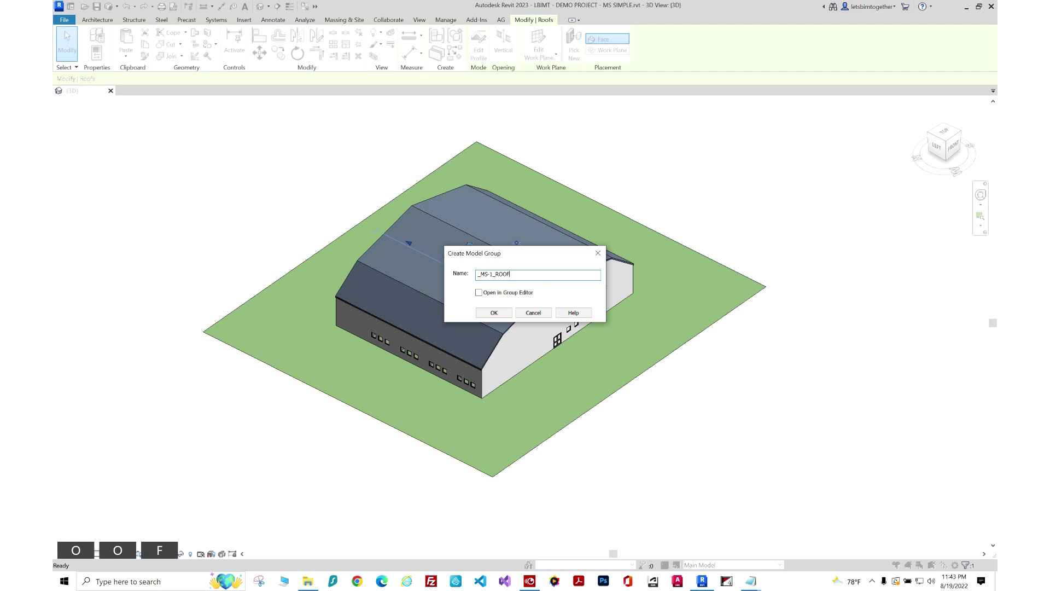
pyautogui.press('Return')
pyautogui.press('Escape')
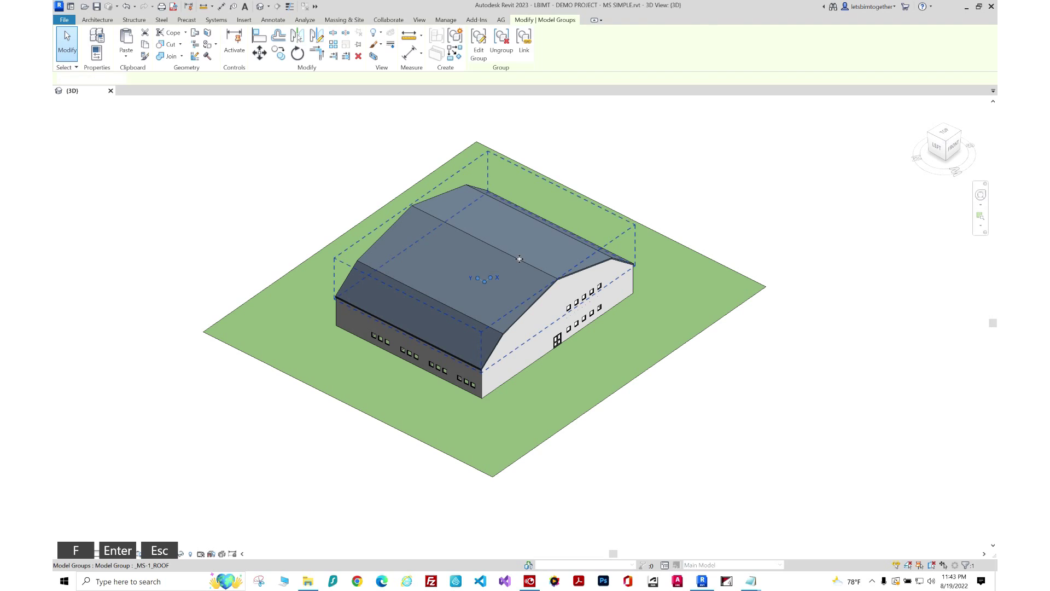
pyautogui.press('Tab')
pyautogui.click(520, 263)
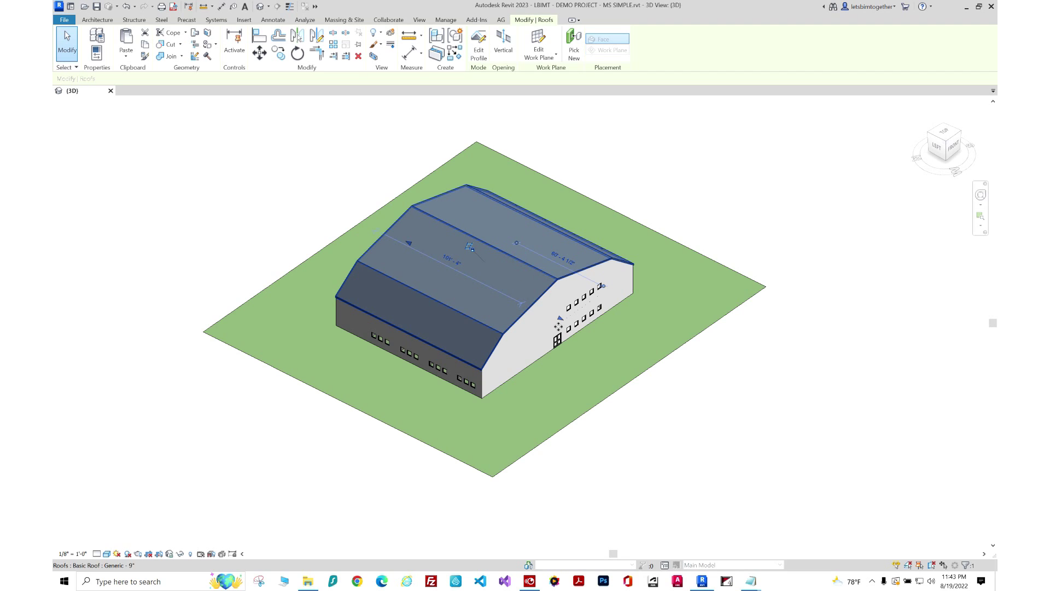
# Extend the roof overhang at both ends and group it as _MS-2_ROOF.
pyautogui.moveTo(561, 318); pyautogui.dragTo(579, 326)
pyautogui.moveTo(409, 242); pyautogui.dragTo(398, 237)
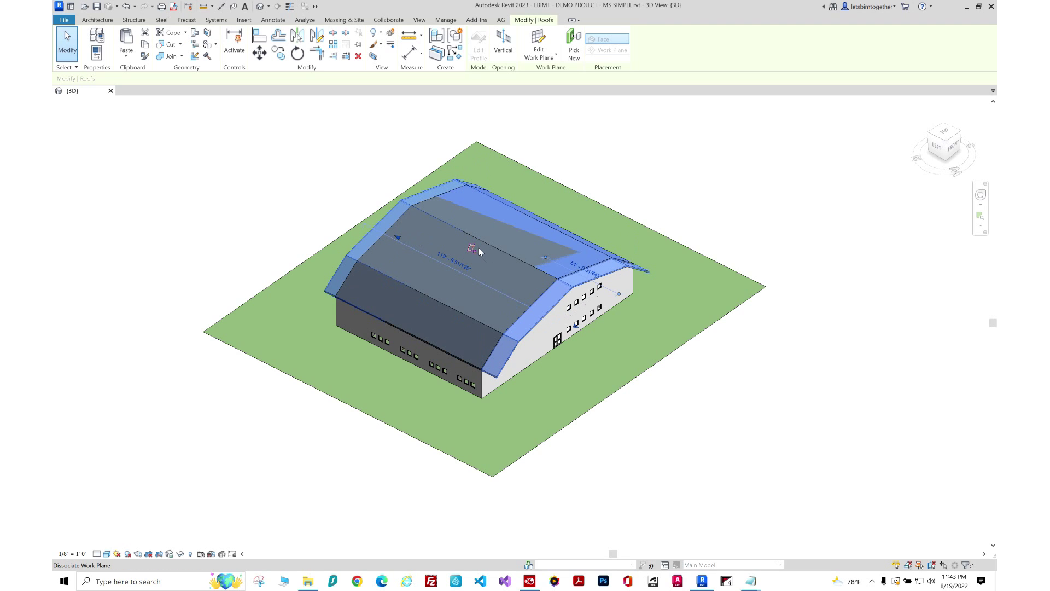
pyautogui.press('g')
pyautogui.press('p')
pyautogui.hotkey('ctrl', 'v')
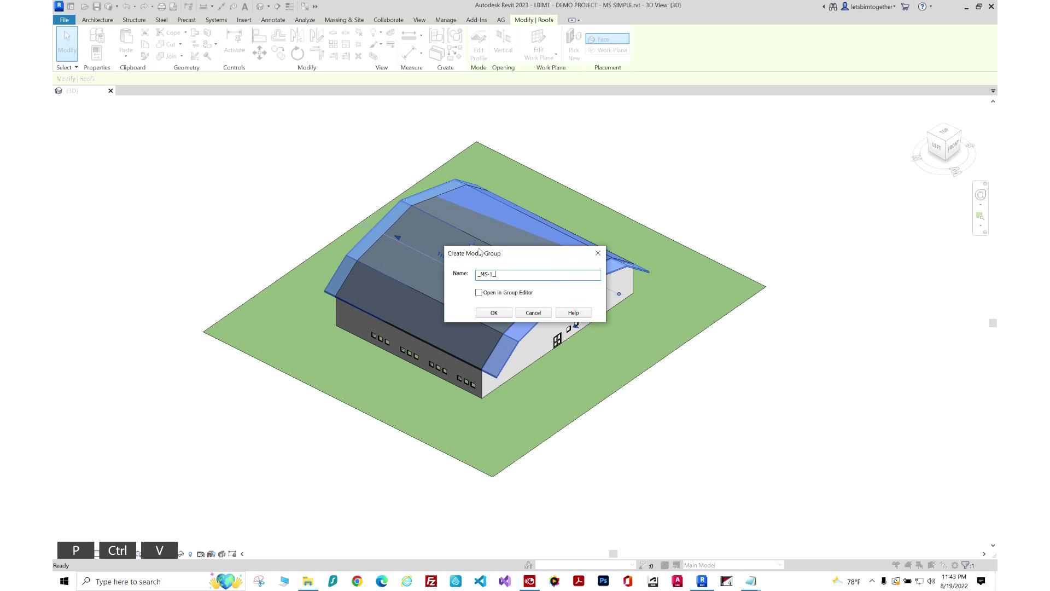
pyautogui.press('Left')
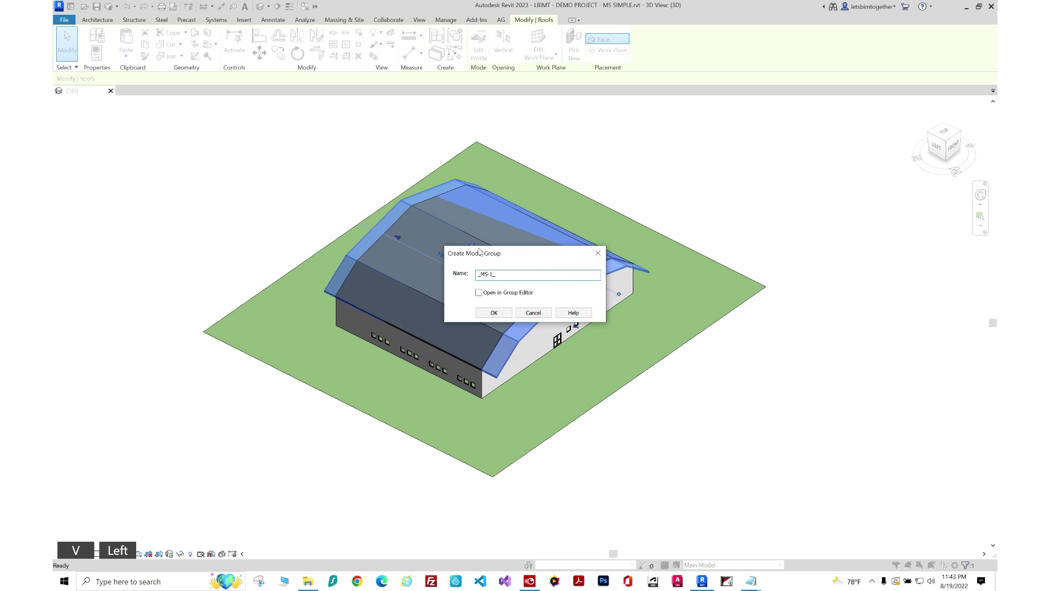
pyautogui.press('BackSpace')
pyautogui.write('2')
pyautogui.press('Right')
pyautogui.press('Right')
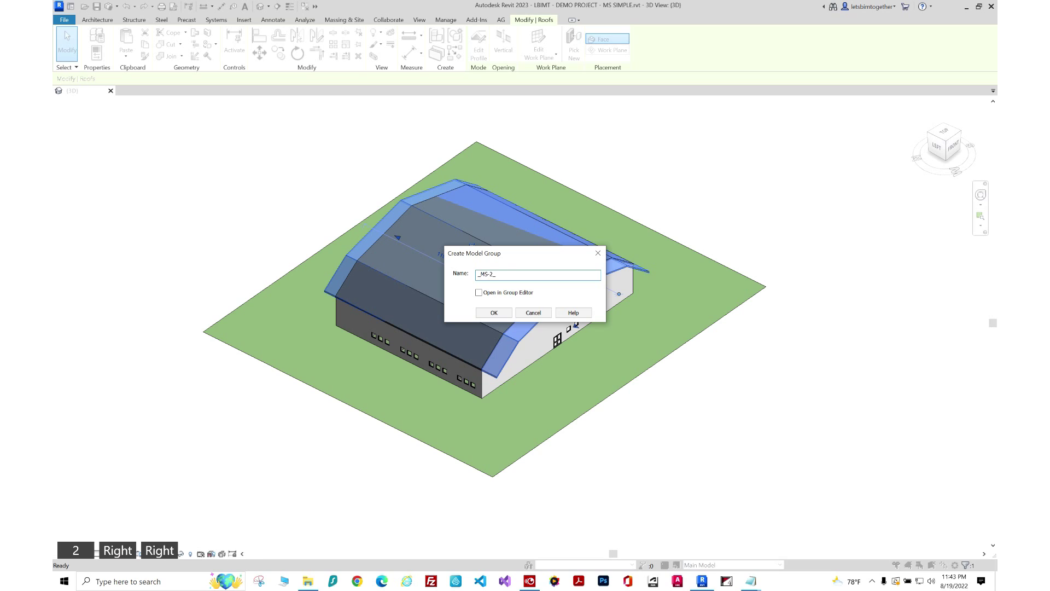
pyautogui.write('ROOF')
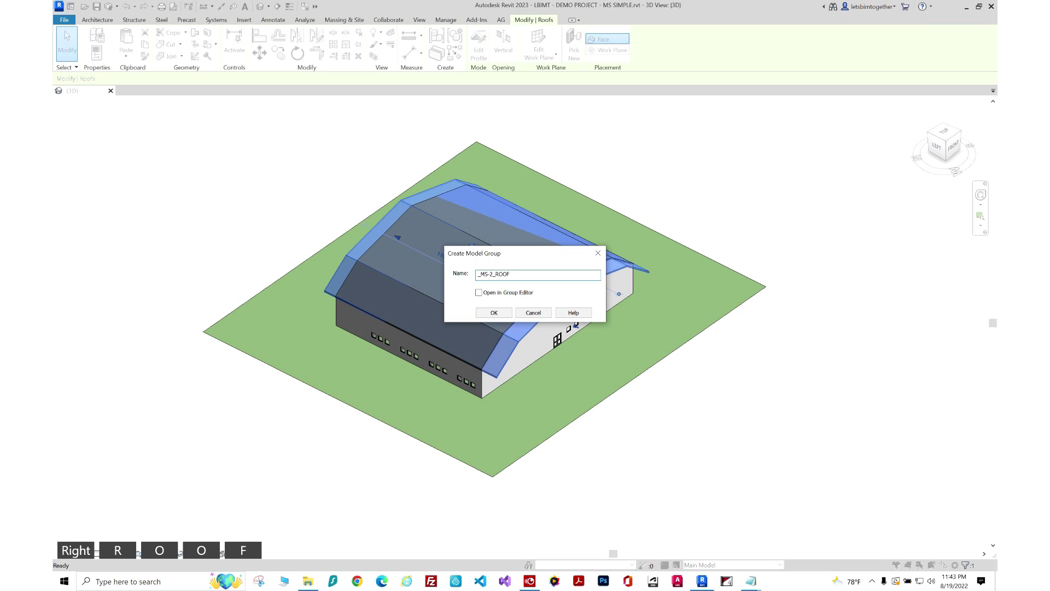
pyautogui.press('Return')
# Clear the selection and select the roof inside the group.
pyautogui.press('Escape')
pyautogui.press('Tab')
pyautogui.press('Tab')
pyautogui.click(486, 246)
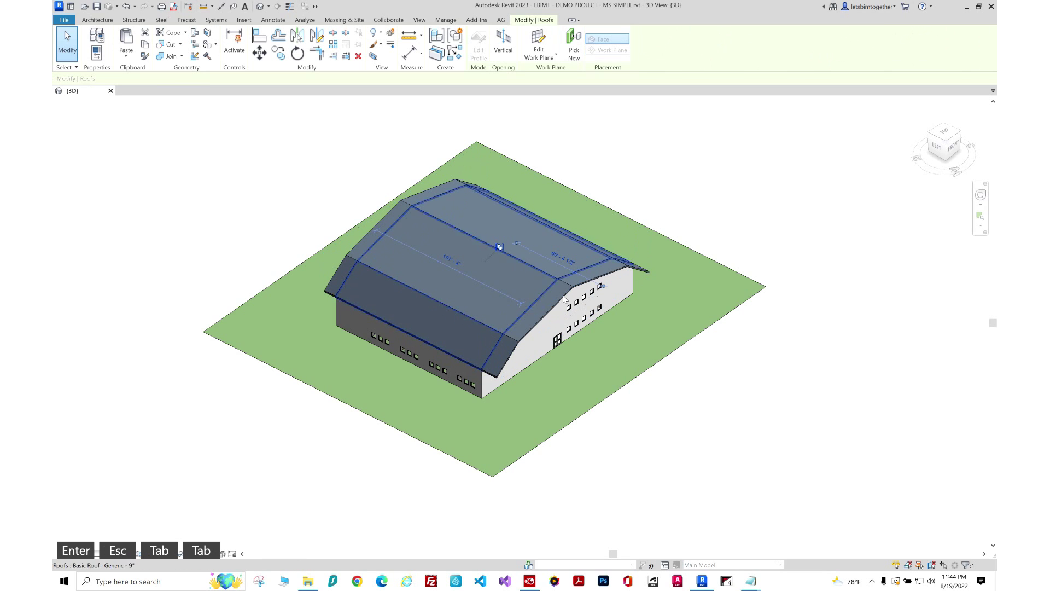
# Select the other overlapping roof beneath the roof groups.
pyautogui.keyDown('shift'); pyautogui.moveTo(599, 418); pyautogui.dragTo(575, 230, button='middle'); pyautogui.keyUp('shift')
pyautogui.scroll(3, 575, 229)
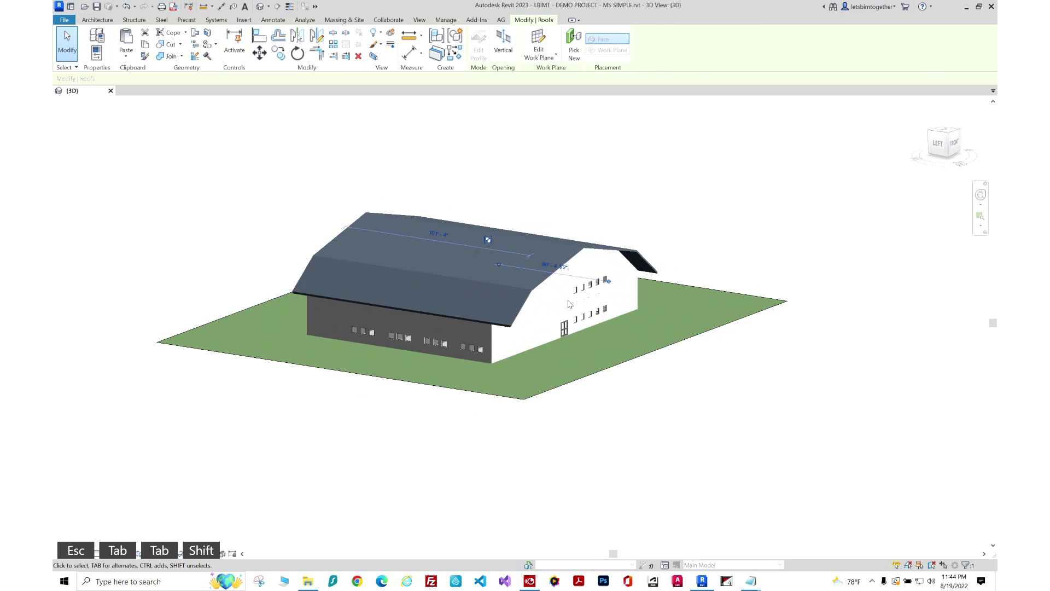
pyautogui.click(572, 162)
pyautogui.press('Tab')
pyautogui.press('Tab')
pyautogui.click(516, 216)
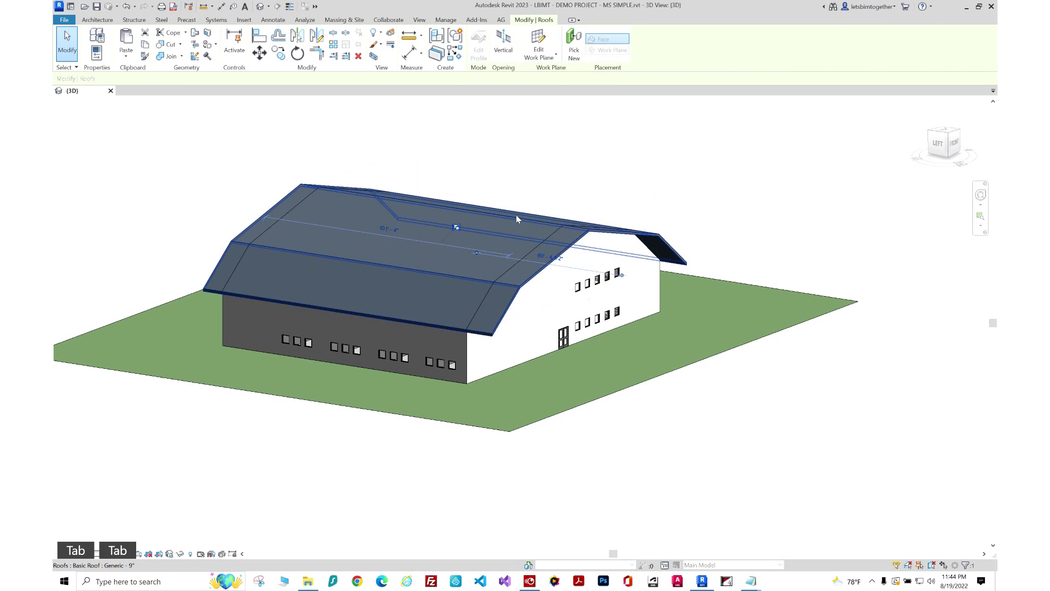
pyautogui.press('Tab')
pyautogui.press('Tab')
pyautogui.click(516, 215)
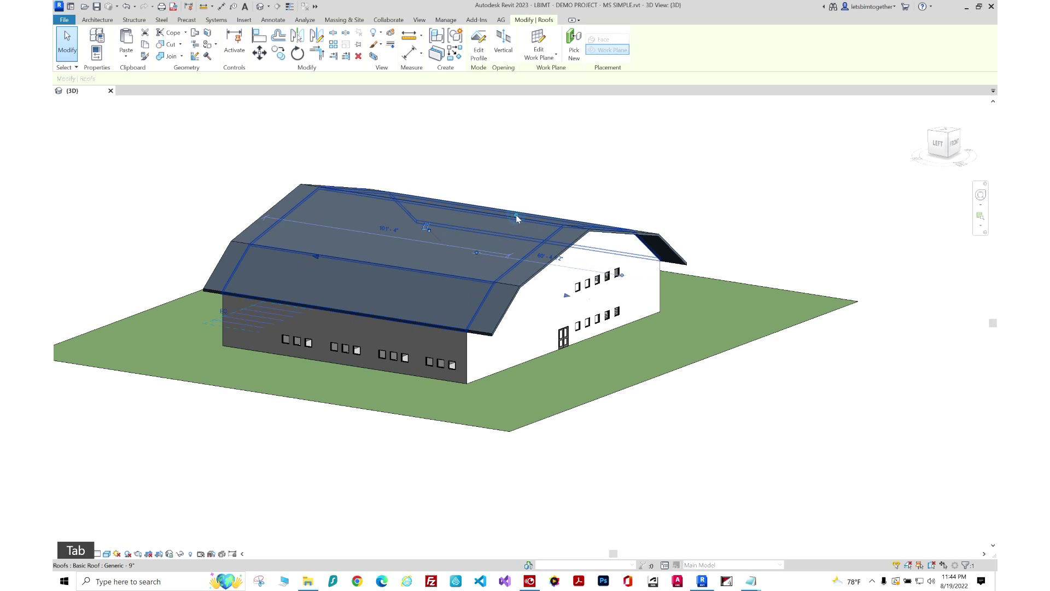
# Stretch this roof's ends far past both building ends.
pyautogui.keyDown('shift'); pyautogui.moveTo(616, 326); pyautogui.dragTo(547, 343, button='middle'); pyautogui.keyUp('shift')
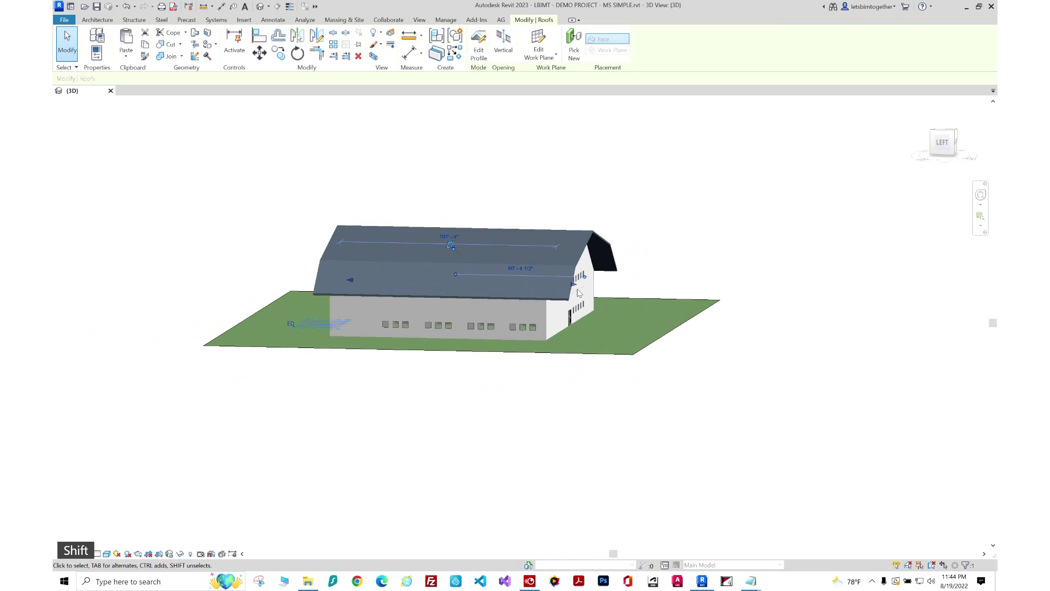
pyautogui.keyDown('shift'); pyautogui.moveTo(656, 347); pyautogui.dragTo(602, 328, button='middle'); pyautogui.keyUp('shift')
pyautogui.moveTo(567, 287); pyautogui.dragTo(747, 324)
pyautogui.moveTo(813, 329); pyautogui.dragTo(813, 328)
pyautogui.keyDown('shift'); pyautogui.moveTo(393, 345); pyautogui.dragTo(496, 350, button='middle'); pyautogui.keyUp('shift')
pyautogui.moveTo(511, 349); pyautogui.dragTo(313, 388)
pyautogui.moveTo(268, 310); pyautogui.dragTo(272, 312)
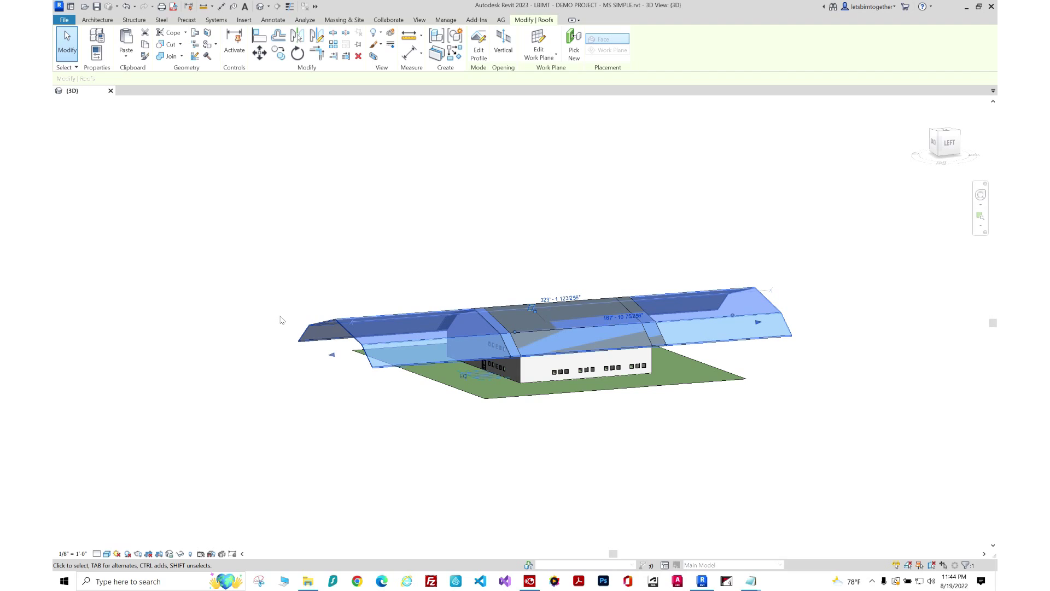
# Group the extended roof as a model group named _MS-3_ROOF.
pyautogui.press('g')
pyautogui.press('p')
pyautogui.hotkey('ctrl', 'v')
pyautogui.press('Left')
pyautogui.press('BackSpace')
pyautogui.write('3')
pyautogui.press('Right')
pyautogui.write('ROOF')
pyautogui.press('Return')
pyautogui.press('Escape')
pyautogui.press('Escape')
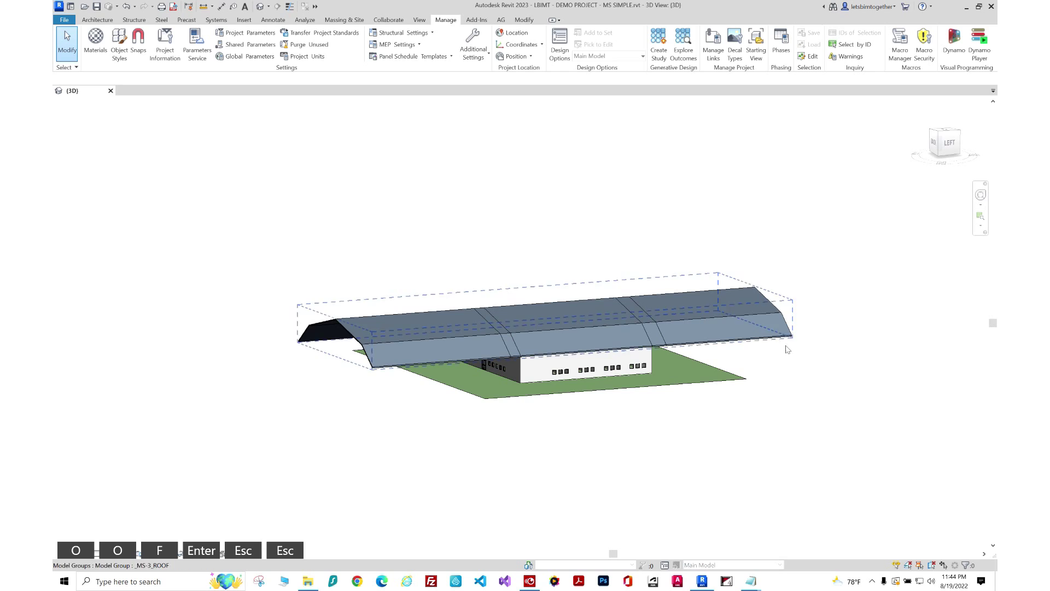
pyautogui.press('shift')
# Hide the extended roof group in the 3D view with EH.
pyautogui.keyDown('shift'); pyautogui.moveTo(753, 378); pyautogui.dragTo(717, 342, button='middle'); pyautogui.keyUp('shift')
pyautogui.moveTo(690, 218); pyautogui.dragTo(625, 340)
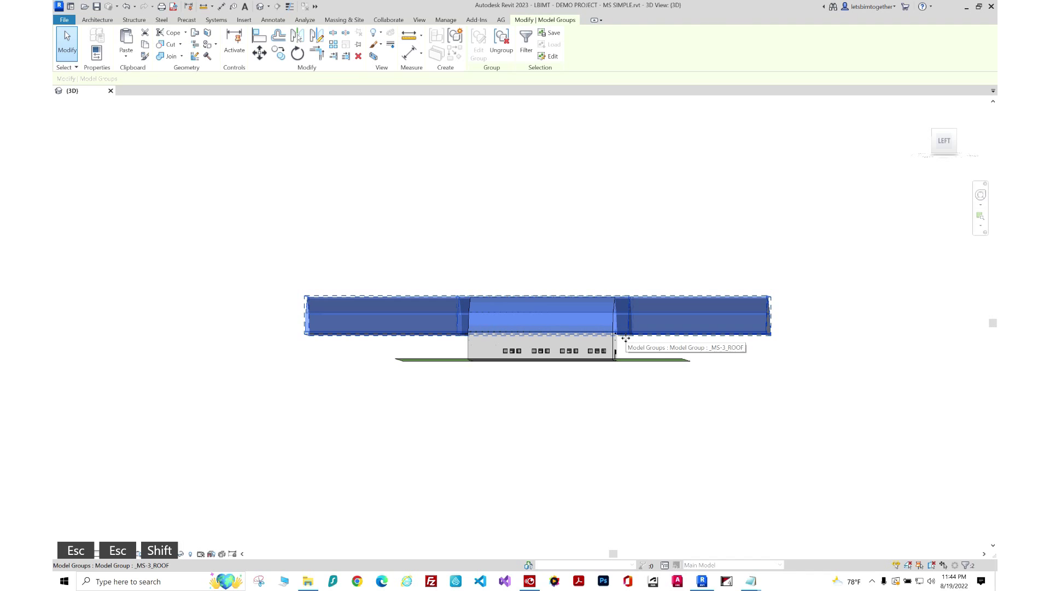
pyautogui.press('e')
pyautogui.press('h')
pyautogui.press('shift')
pyautogui.keyDown('shift'); pyautogui.moveTo(739, 312); pyautogui.dragTo(711, 490, button='middle'); pyautogui.keyUp('shift')
# Select the topography surface.
pyautogui.scroll(-3, 607, 360)
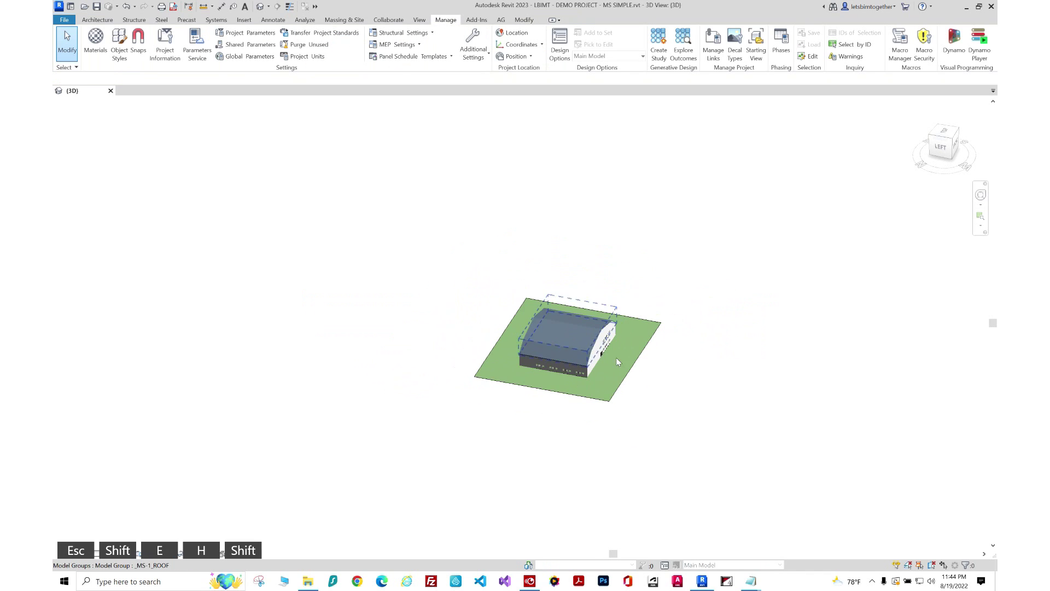
pyautogui.click(658, 326)
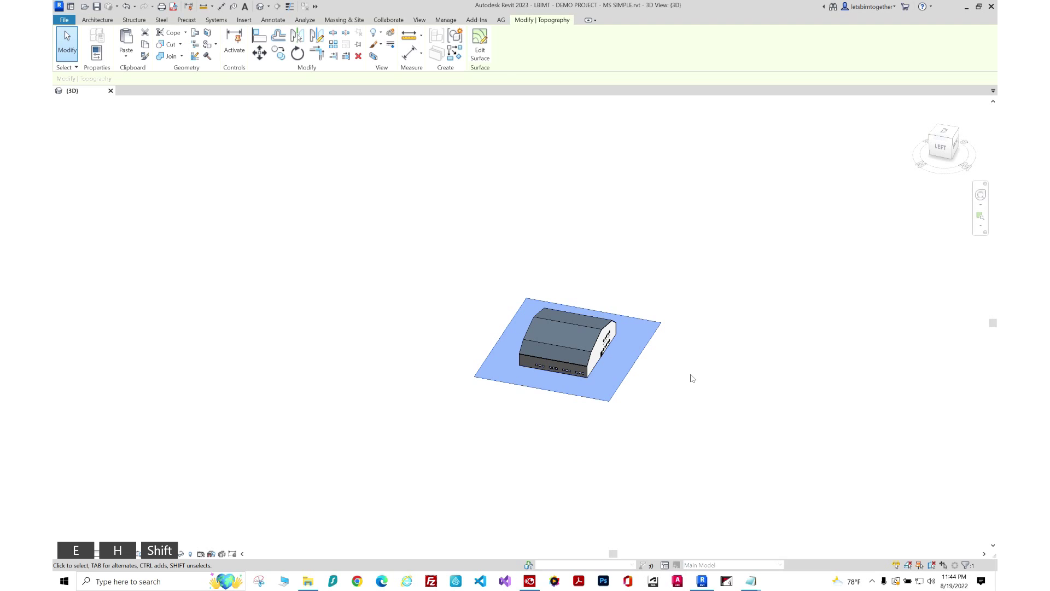
pyautogui.click(687, 392)
pyautogui.moveTo(688, 394); pyautogui.dragTo(635, 278)
pyautogui.click(636, 281)
pyautogui.click(657, 324)
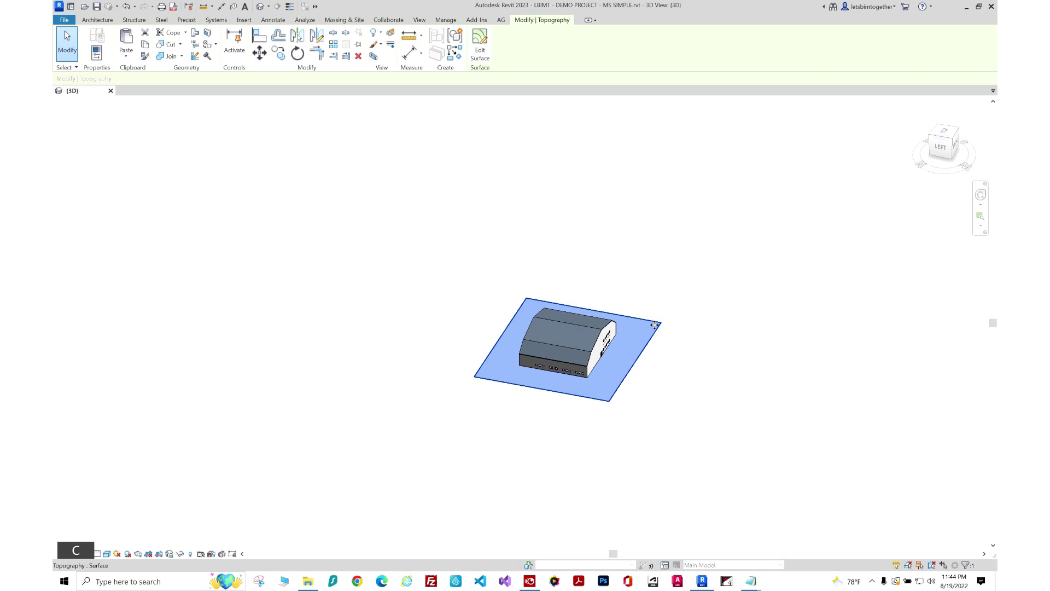
# Paste the topography aligned to the same place and reselect it.
pyautogui.click(126, 55)
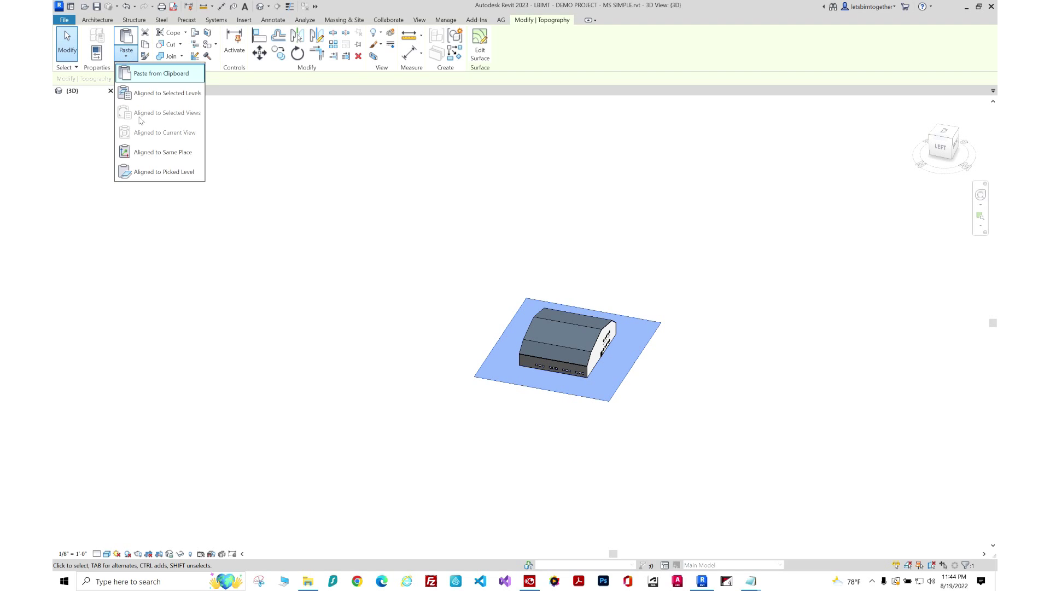
pyautogui.click(163, 152)
pyautogui.click(126, 54)
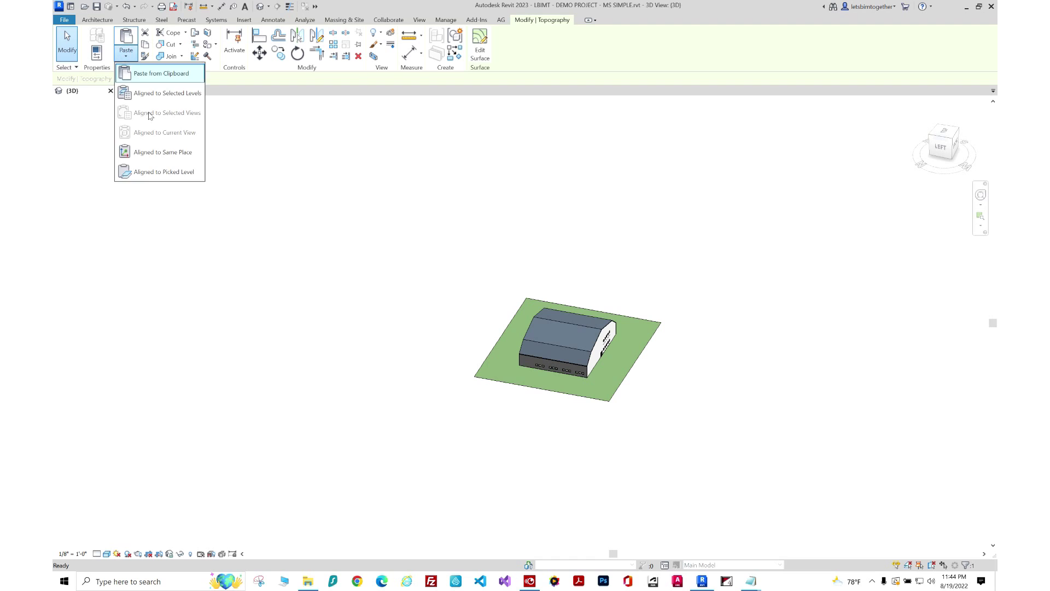
pyautogui.click(163, 152)
pyautogui.press('Escape')
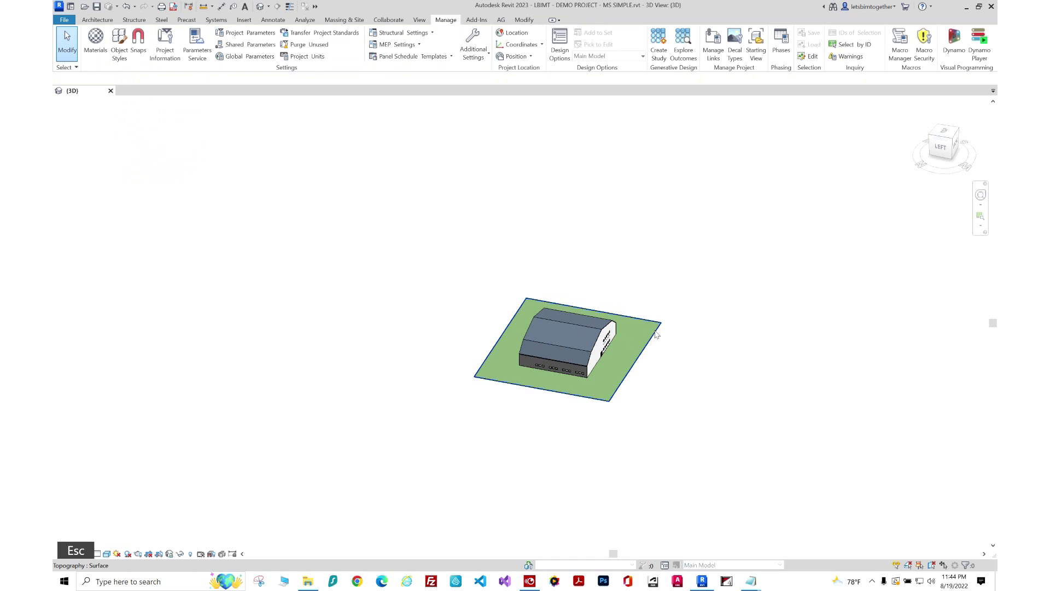
pyautogui.click(656, 335)
pyautogui.keyDown('shift'); pyautogui.moveTo(698, 368); pyautogui.dragTo(631, 403, button='middle'); pyautogui.keyUp('shift')
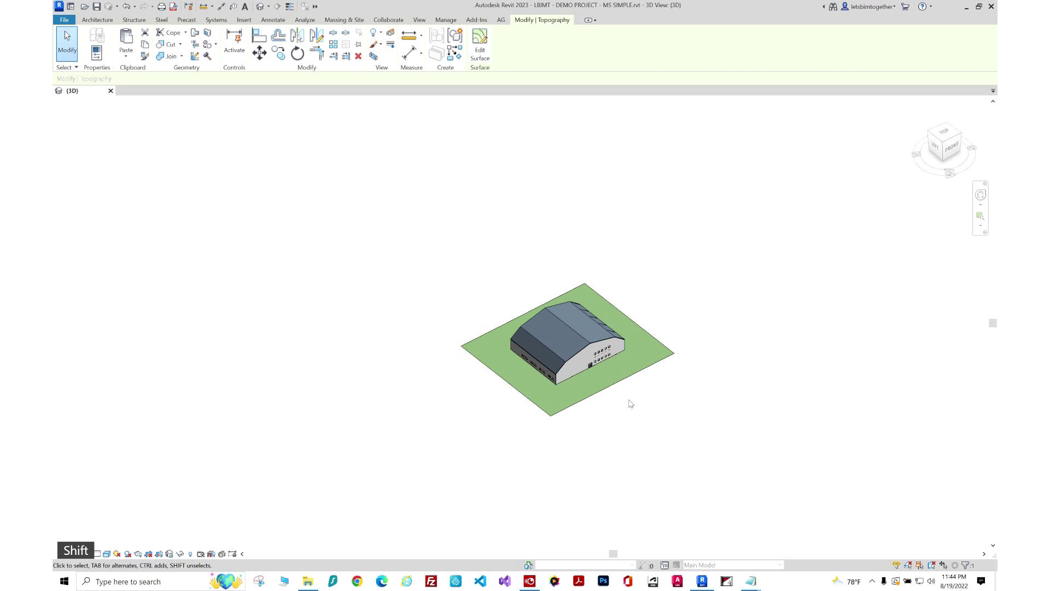
# Group the topography as a model group named _MS-1_TOPO.
pyautogui.press('g')
pyautogui.press('p')
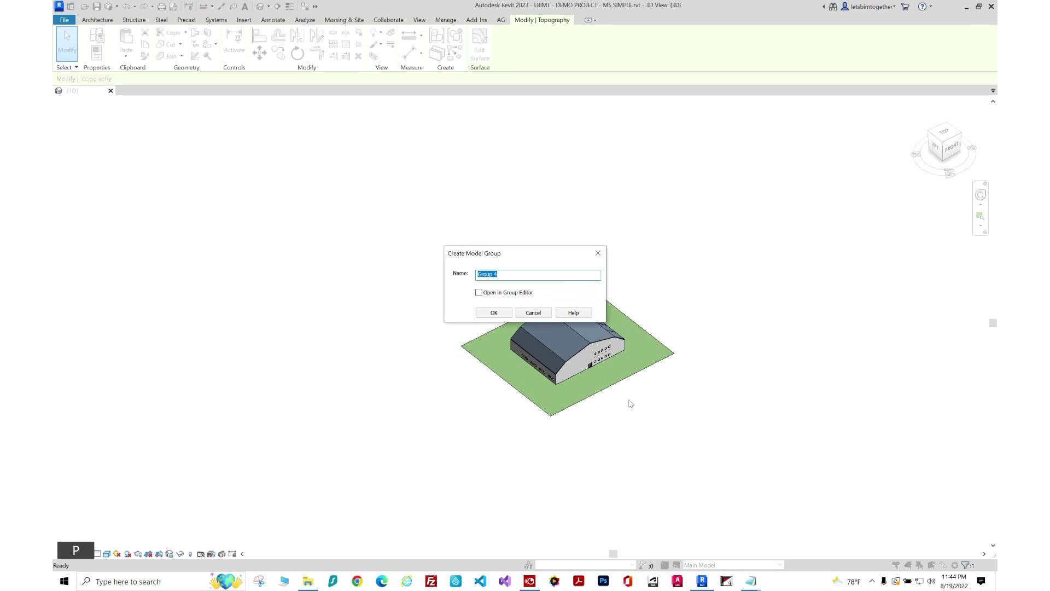
pyautogui.write('_MS-1_')
pyautogui.click(516, 273)
pyautogui.write('TOPO')
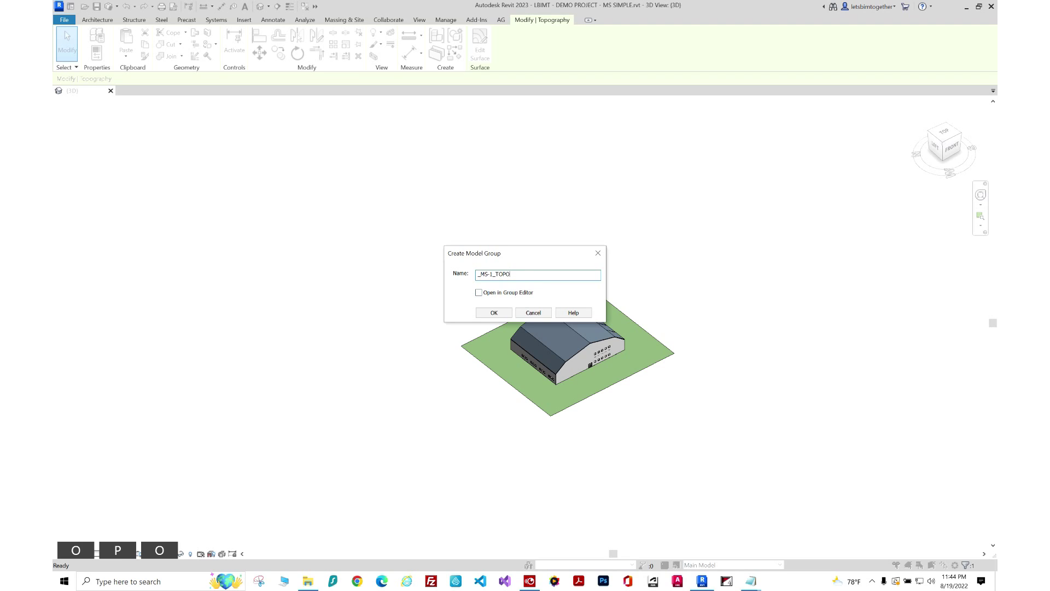
pyautogui.click(492, 312)
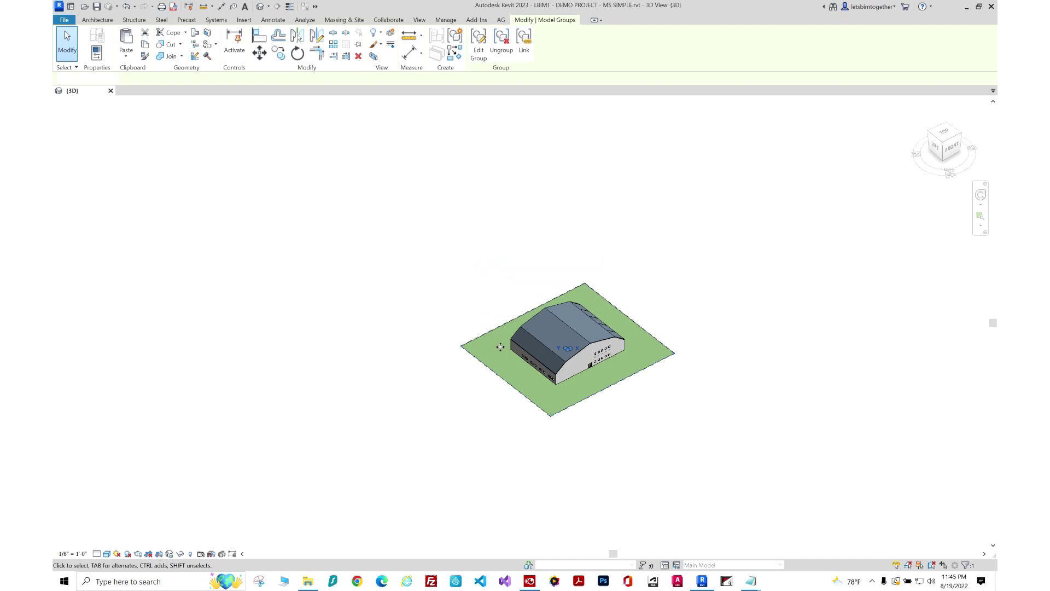
pyautogui.press('Escape')
# Edit the topography surface and set the new point elevation to -100.
pyautogui.press('Tab')
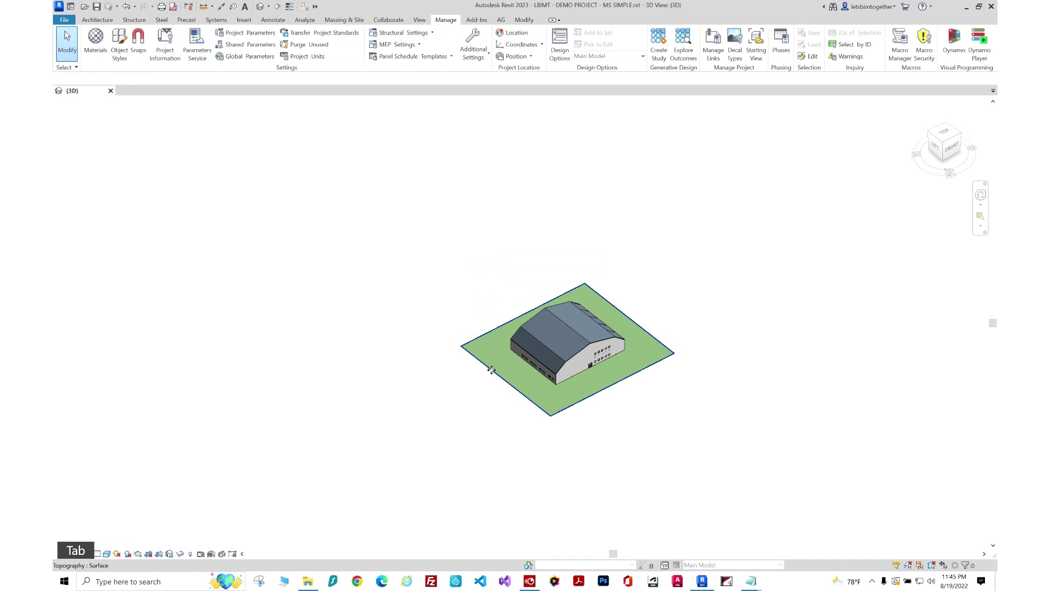
pyautogui.click(490, 369)
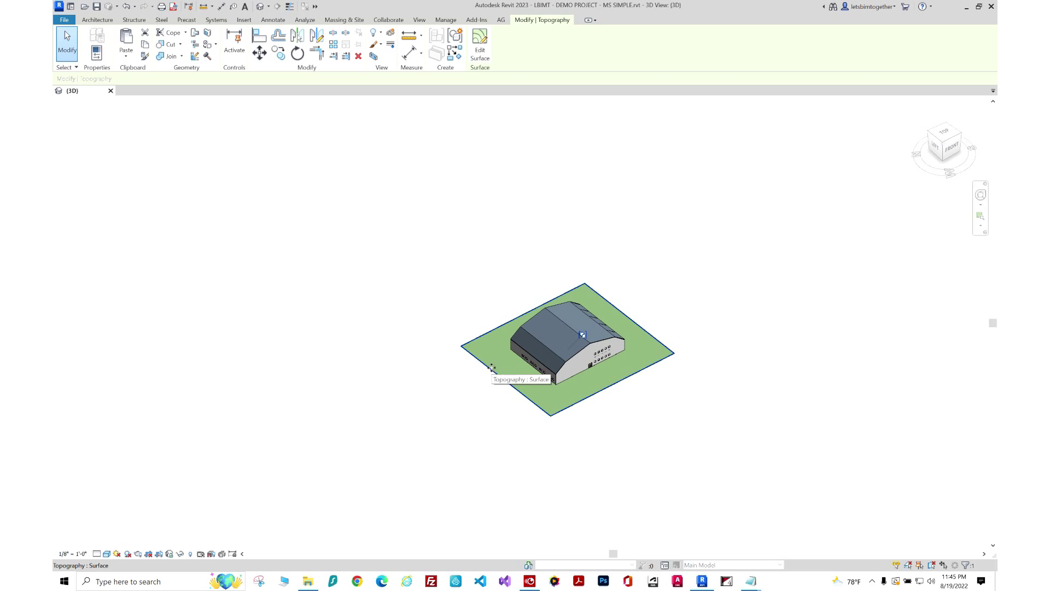
pyautogui.click(479, 49)
pyautogui.scroll(2, 503, 226)
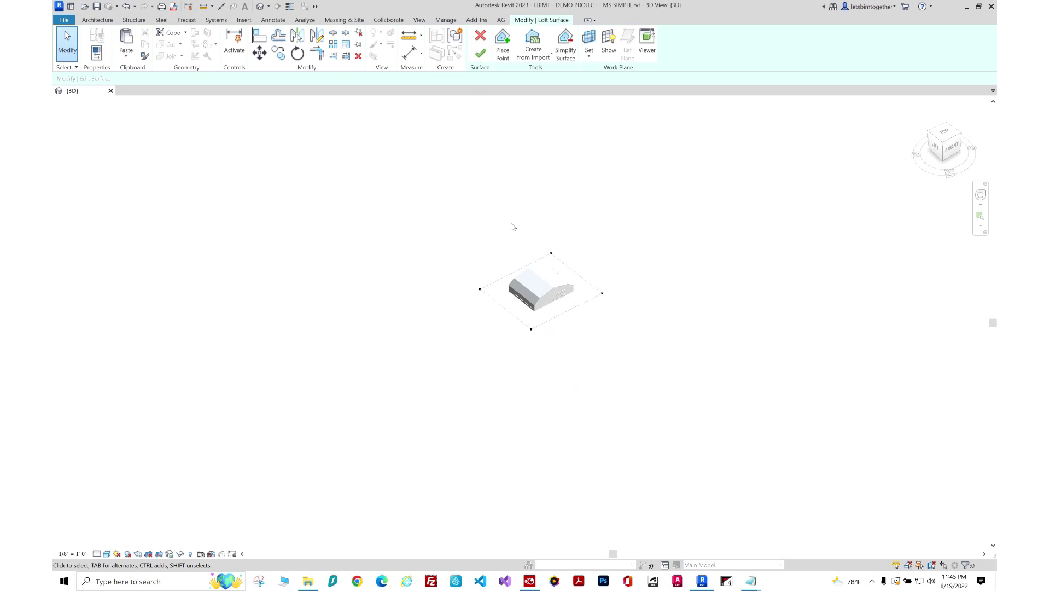
pyautogui.click(503, 49)
pyautogui.click(187, 81)
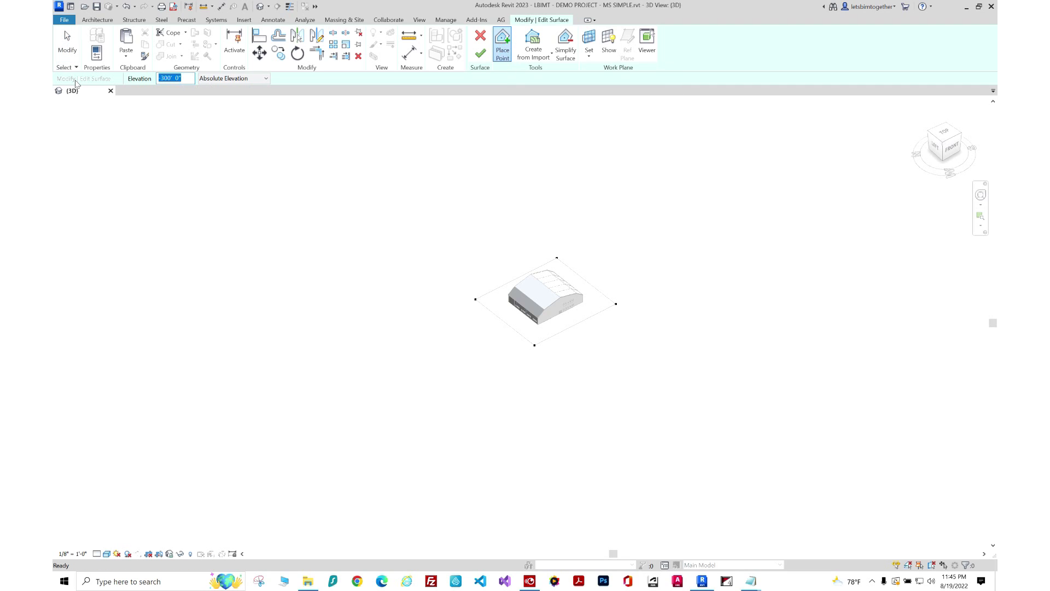
pyautogui.write('-100')
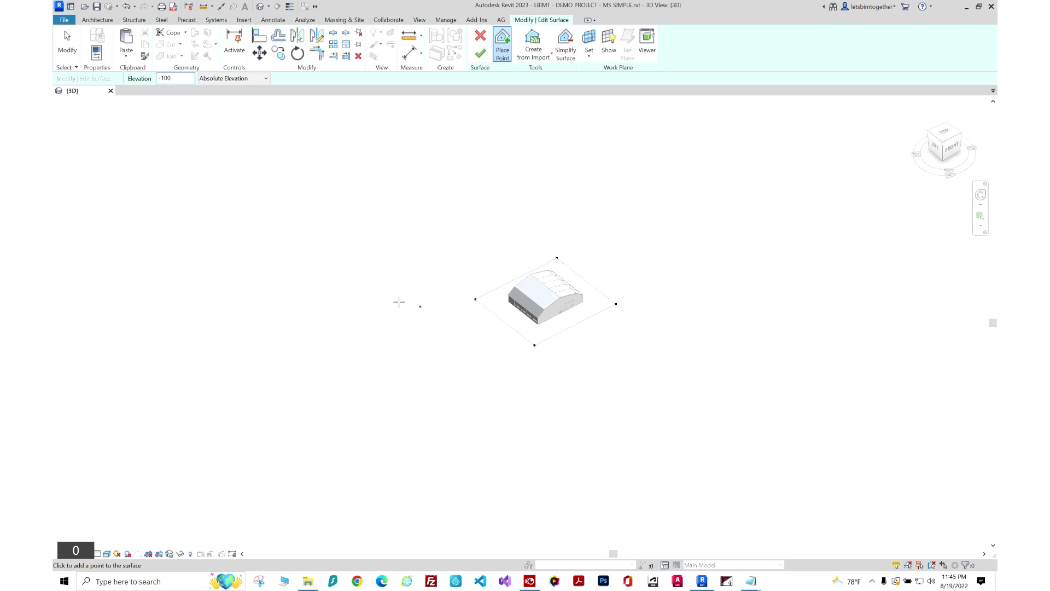
# Place four -100 points far around the building and finish the surface.
pyautogui.click(368, 294)
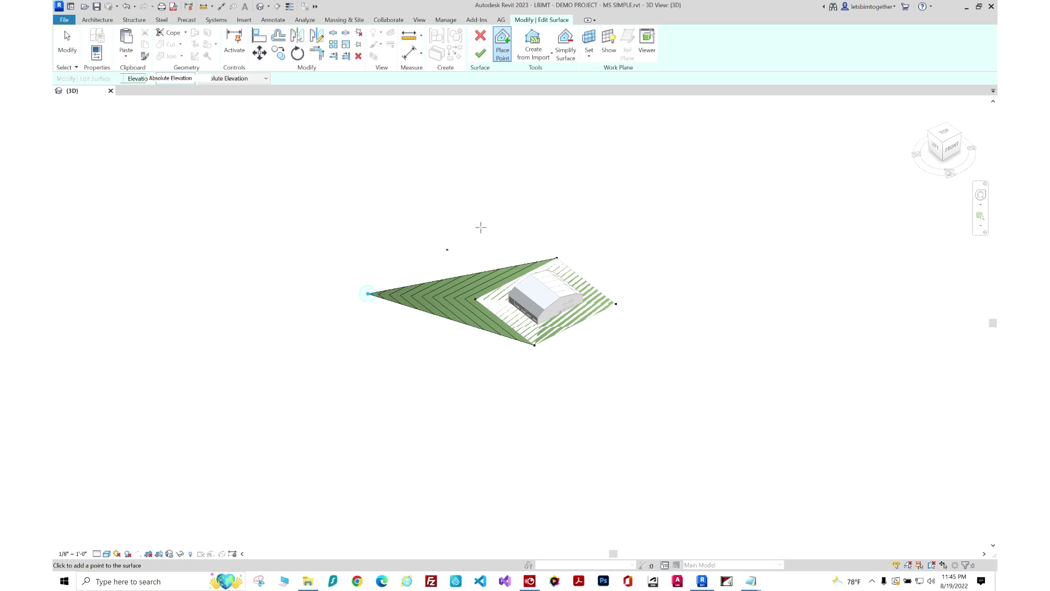
pyautogui.click(569, 179)
pyautogui.click(756, 351)
pyautogui.click(531, 451)
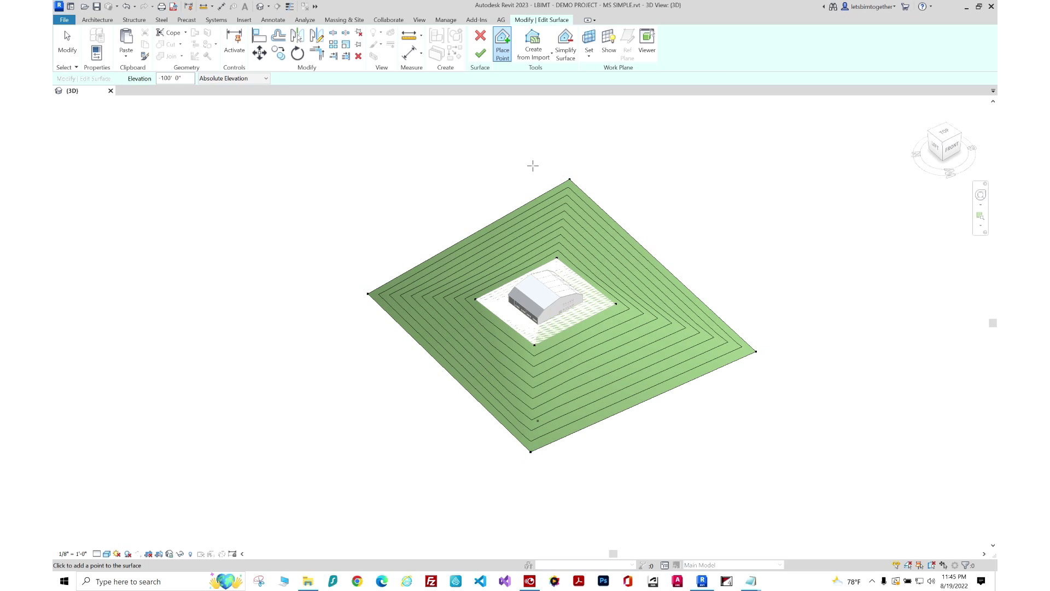
pyautogui.click(479, 56)
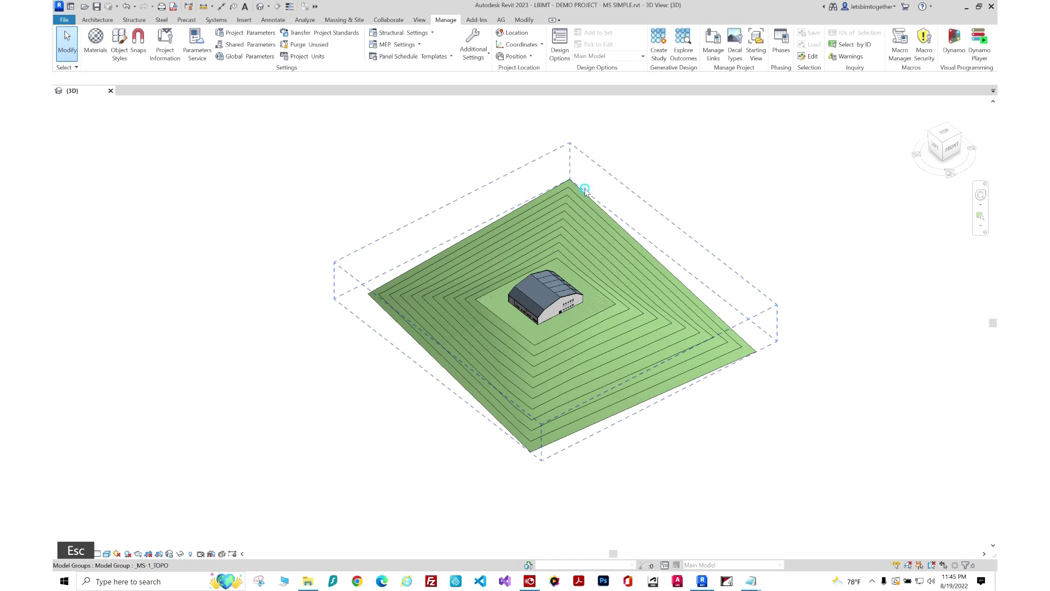
pyautogui.click(585, 190)
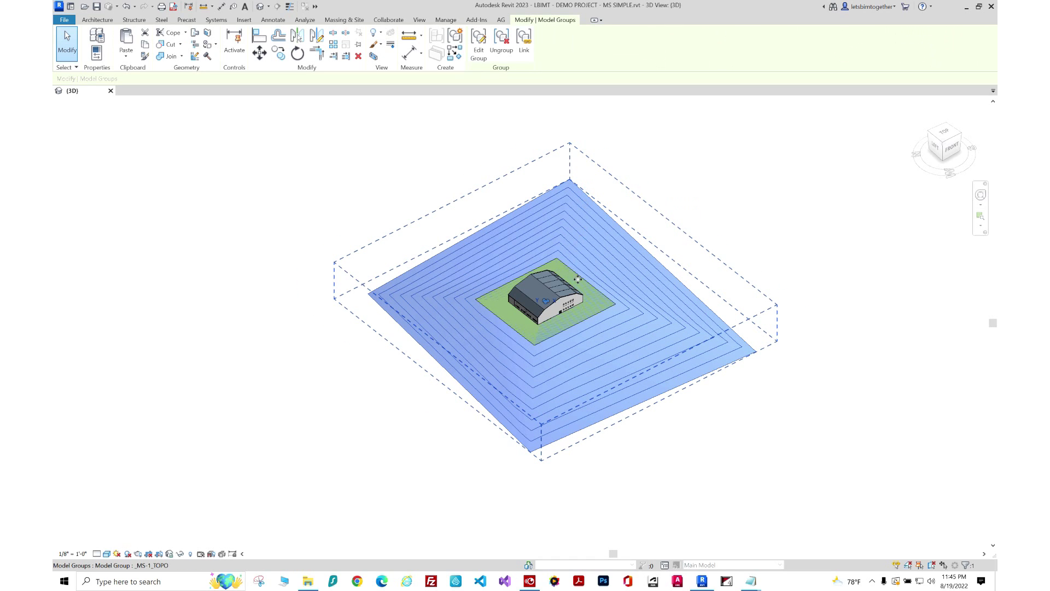
# Select the inner topography surface around the building, cycling with Tab.
pyautogui.scroll(2, 577, 280)
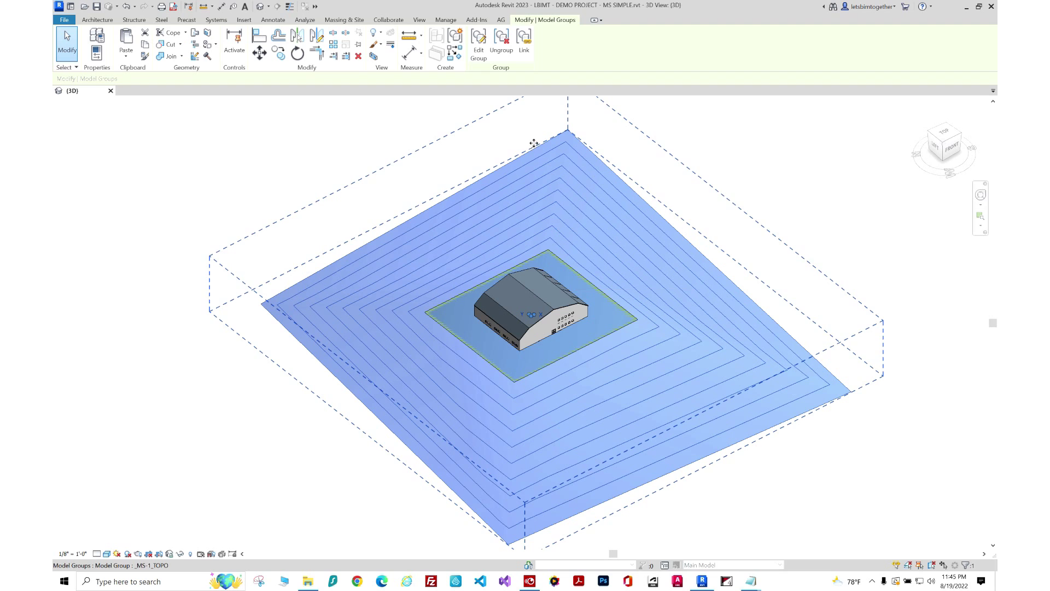
pyautogui.press('Escape')
pyautogui.press('Tab')
pyautogui.press('Escape')
pyautogui.click(668, 237)
pyautogui.rightClick(672, 238)
pyautogui.press('Escape')
pyautogui.press('Escape')
pyautogui.press('Tab')
pyautogui.press('Tab')
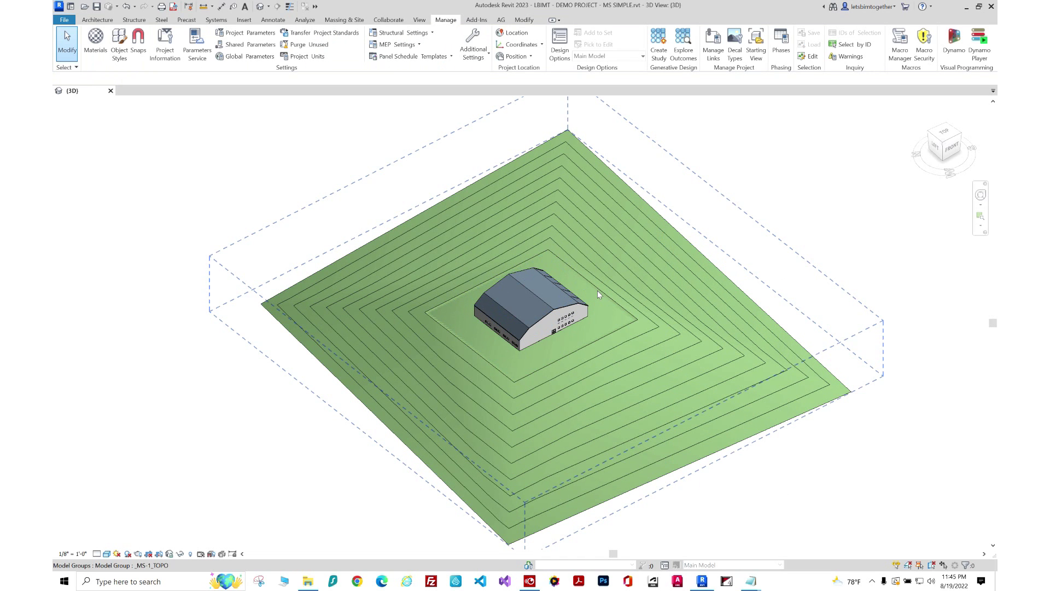
pyautogui.click(598, 292)
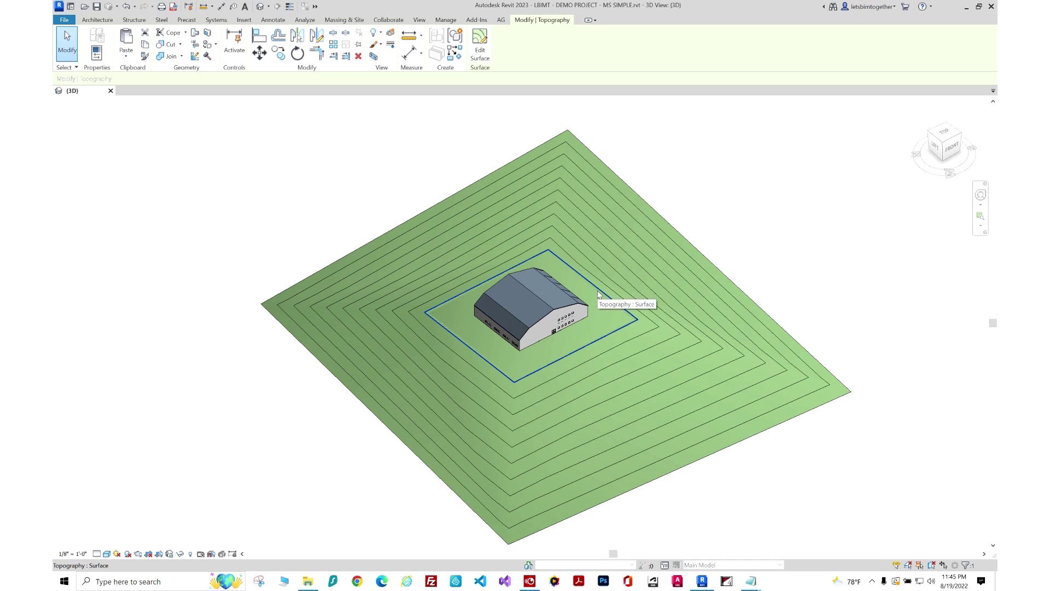
# Group the selected topography as a model group named _MS-2_TOPO.
pyautogui.hotkey('ctrl', 'g')
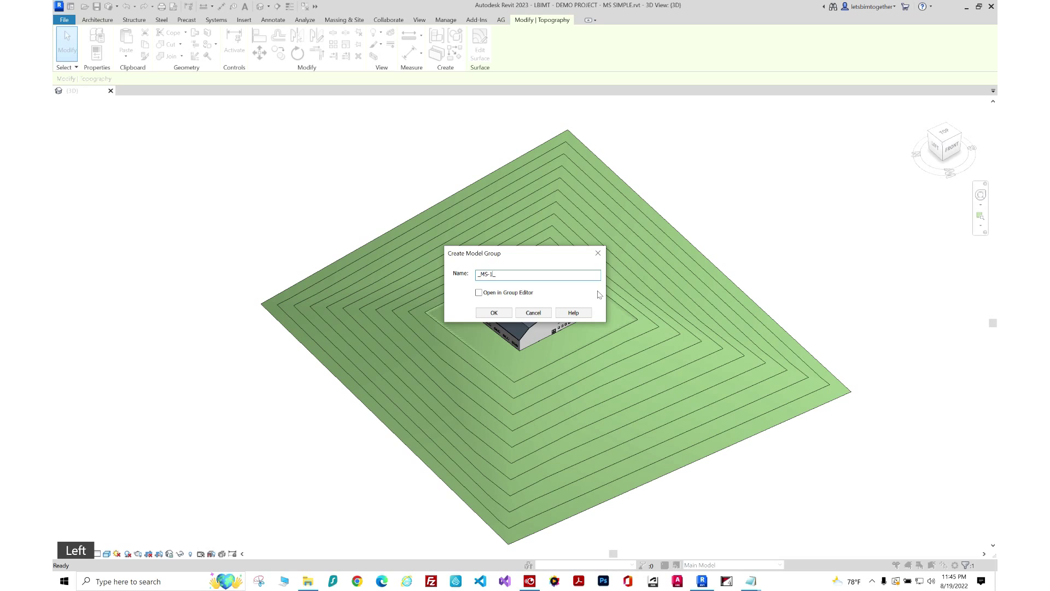
pyautogui.press('BackSpace')
pyautogui.write('2')
pyautogui.press('Right')
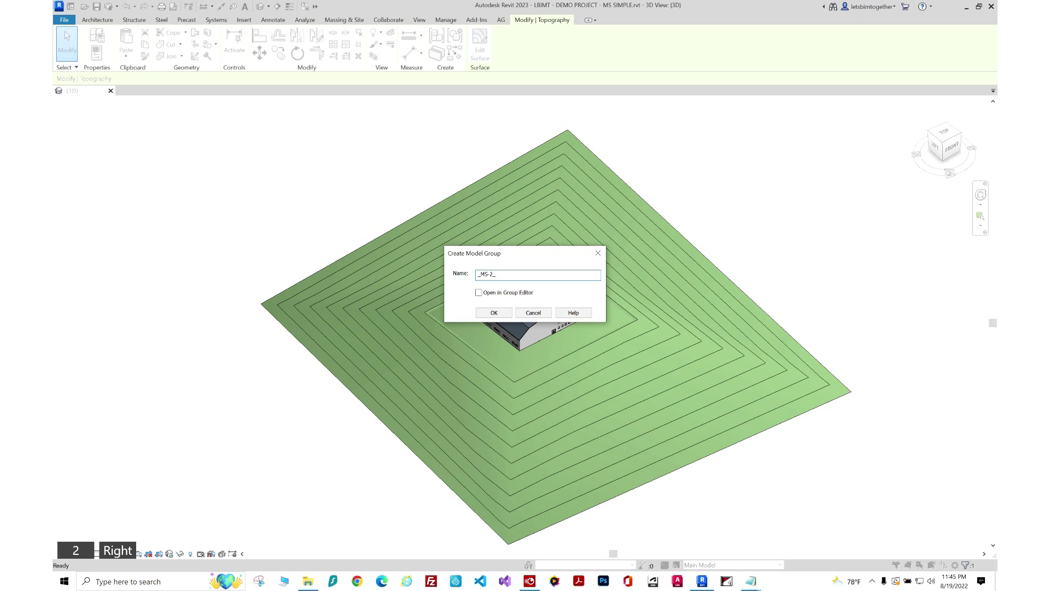
pyautogui.write('R')
pyautogui.press('BackSpace')
pyautogui.write('TOPO')
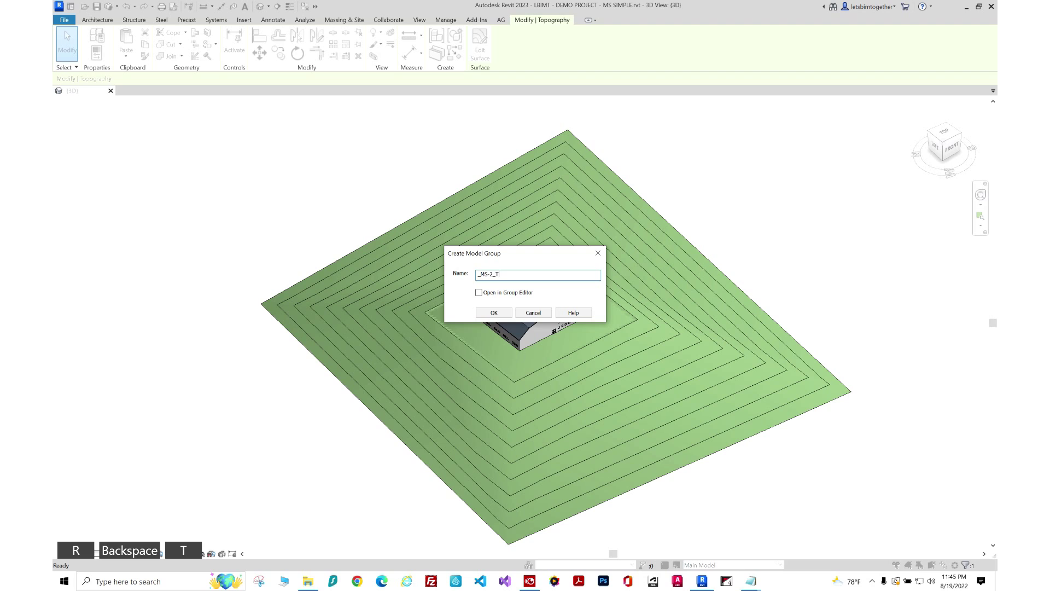
pyautogui.click(494, 312)
pyautogui.press('Escape')
pyautogui.press('Tab')
pyautogui.press('Tab')
# Hide the large outer topography surface so only the building pad remains visible.
pyautogui.click(620, 308)
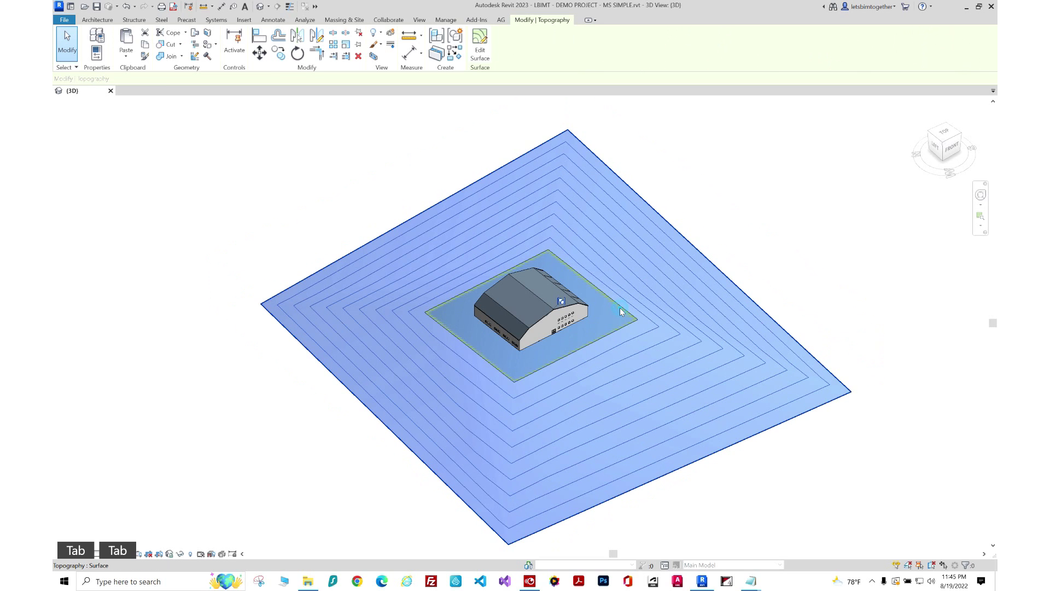
pyautogui.press('Tab')
pyautogui.click(620, 309)
pyautogui.press('Escape')
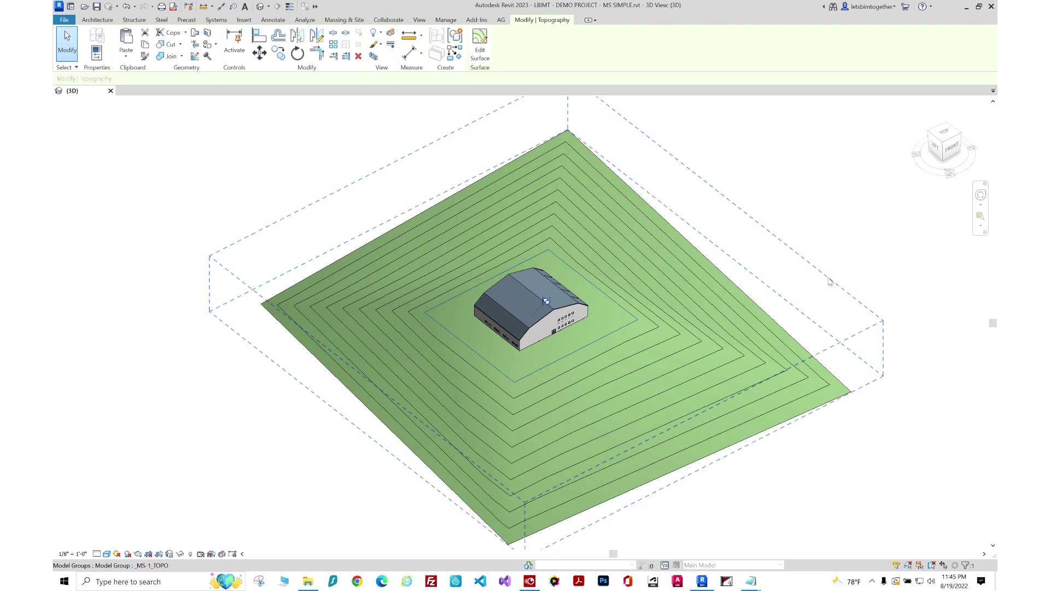
pyautogui.click(789, 389)
pyautogui.press('Escape')
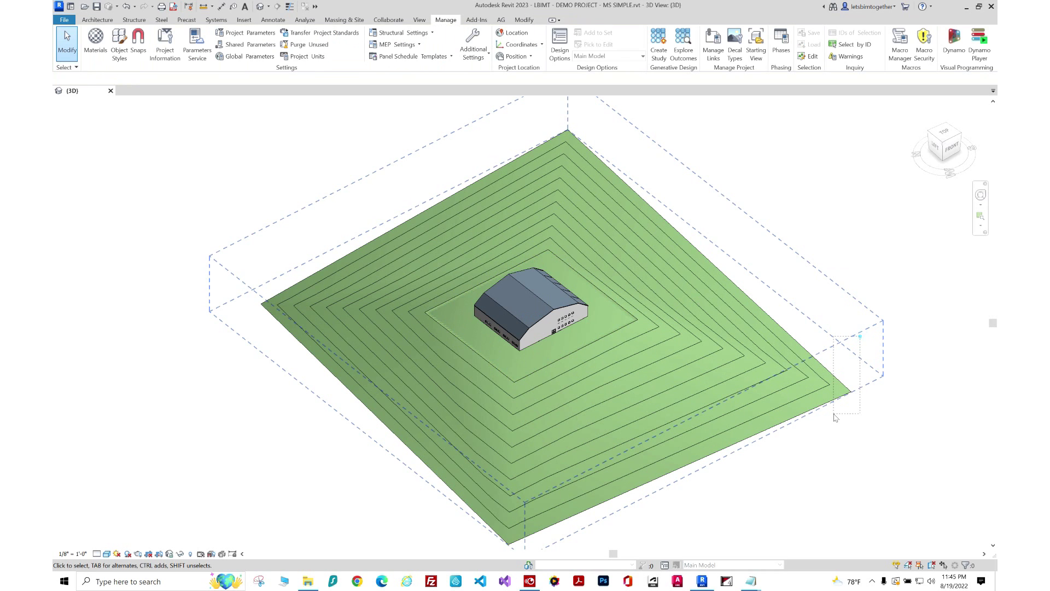
pyautogui.click(835, 418)
pyautogui.press('Delete')
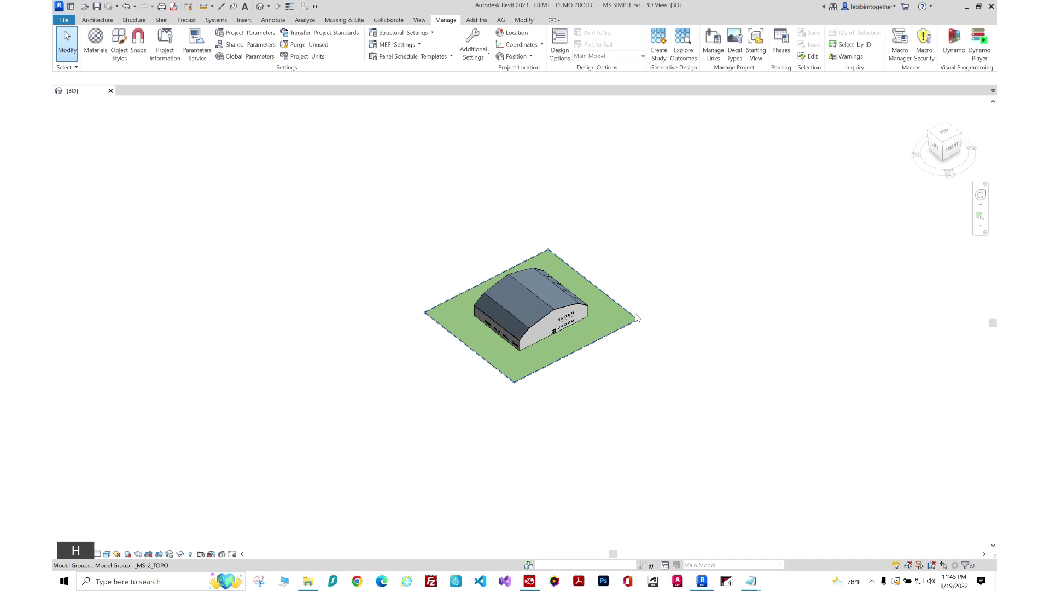
# Edit the _MS-2_TOPO pad surface and set new points to -500' elevation.
pyautogui.click(635, 316)
pyautogui.scroll(2, 636, 316)
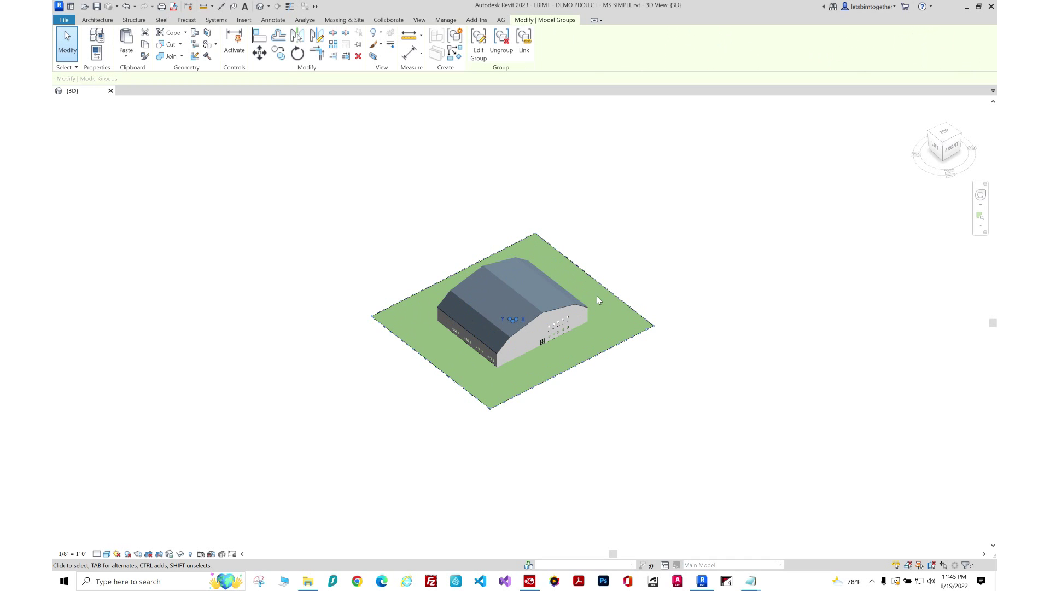
pyautogui.press('Escape')
pyautogui.click(644, 312)
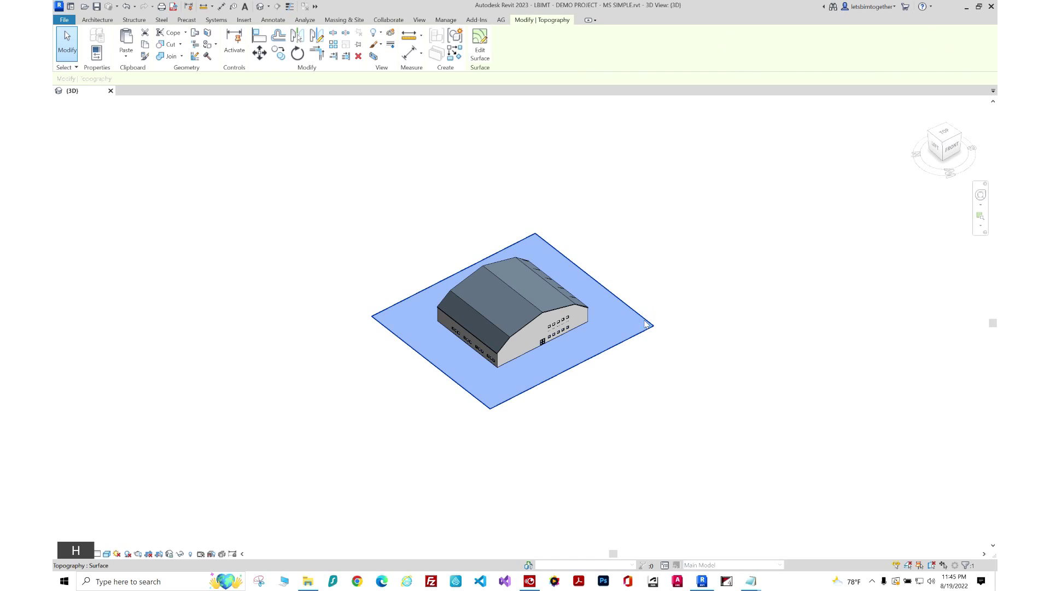
pyautogui.click(480, 48)
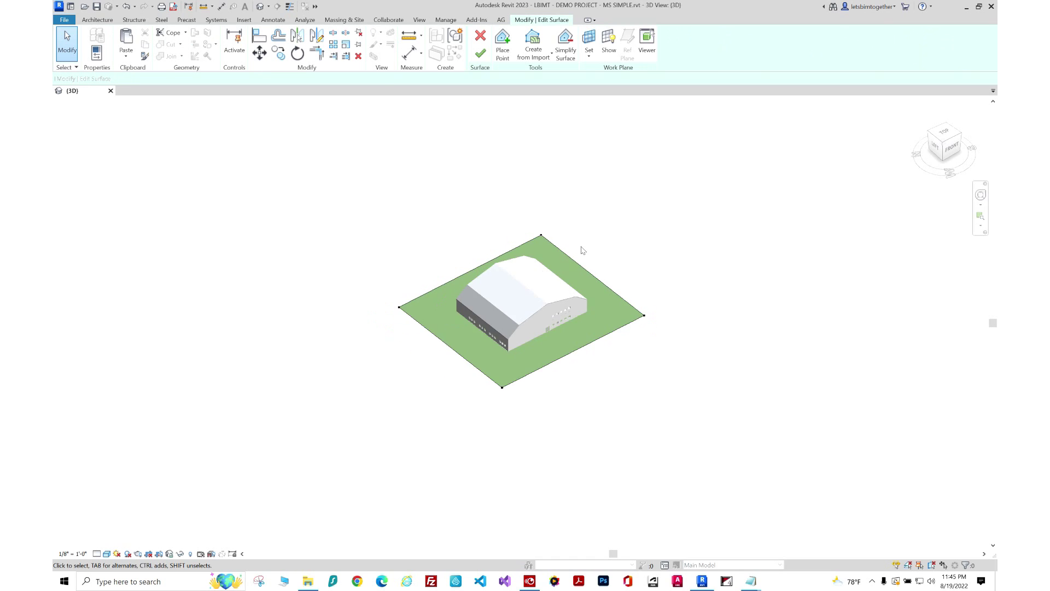
pyautogui.click(502, 48)
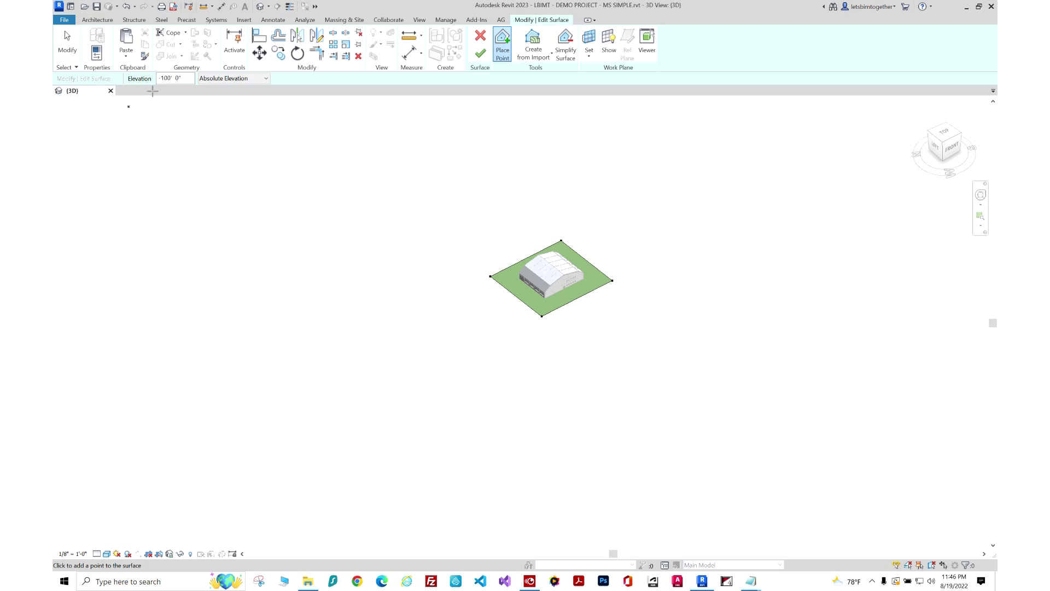
pyautogui.click(188, 79)
pyautogui.write('-500')
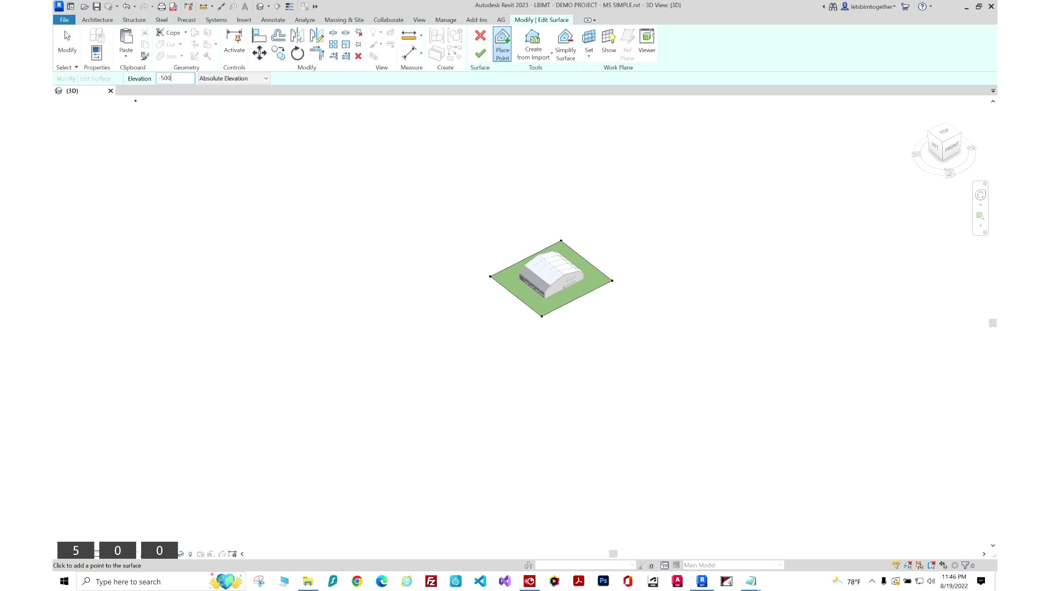
pyautogui.press('Return')
# Place six -500' low points around the left, back, right and front of the pad.
pyautogui.click(376, 269)
pyautogui.click(582, 168)
pyautogui.click(704, 284)
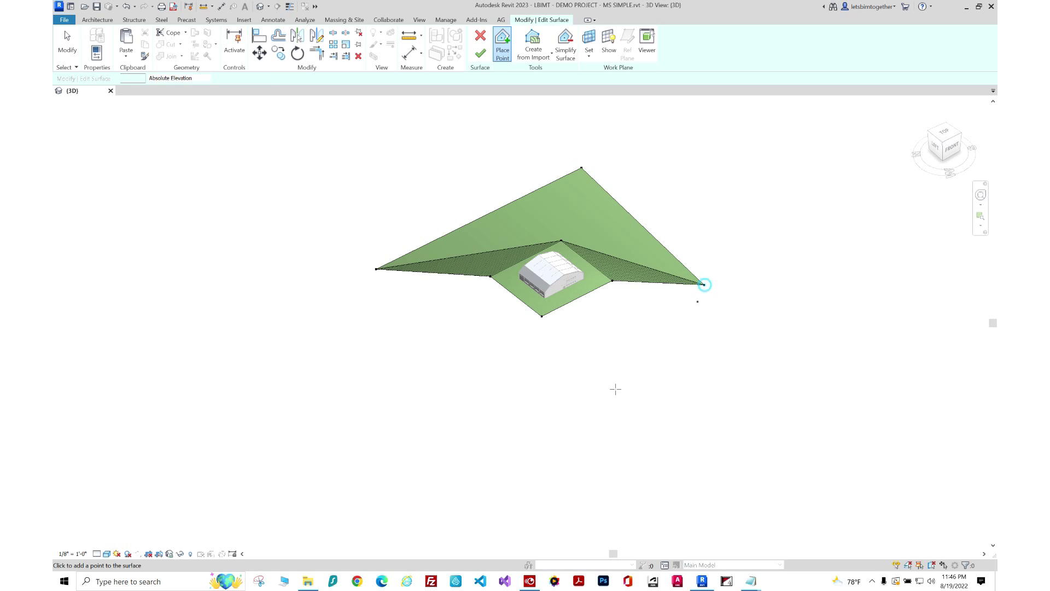
pyautogui.click(571, 403)
pyautogui.click(429, 343)
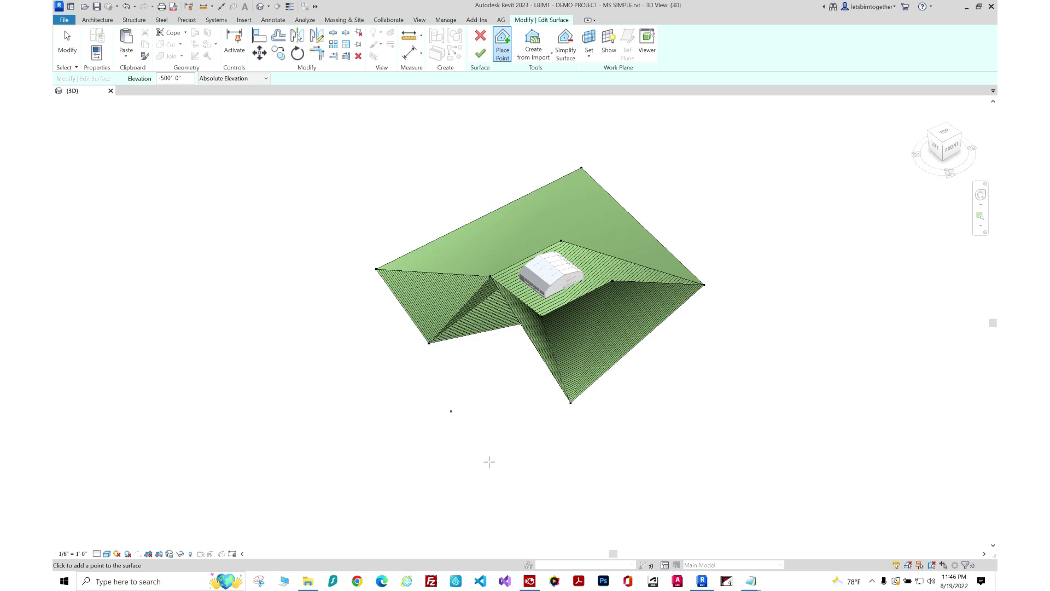
pyautogui.click(493, 413)
pyautogui.press('Escape')
# Undo the extra points, add two -500' top-corner points, and finish the surface.
pyautogui.keyDown('ctrl'); pyautogui.keyDown('shift'); pyautogui.moveTo(741, 440); pyautogui.dragTo(520, 438, button='middle'); pyautogui.keyUp('shift'); pyautogui.keyUp('ctrl')
pyautogui.hotkey('ctrl', 'z')
pyautogui.hotkey('ctrl', 'z')
pyautogui.hotkey('ctrl', 'z')
pyautogui.hotkey('ctrl', 'z')
pyautogui.hotkey('ctrl', 'z')
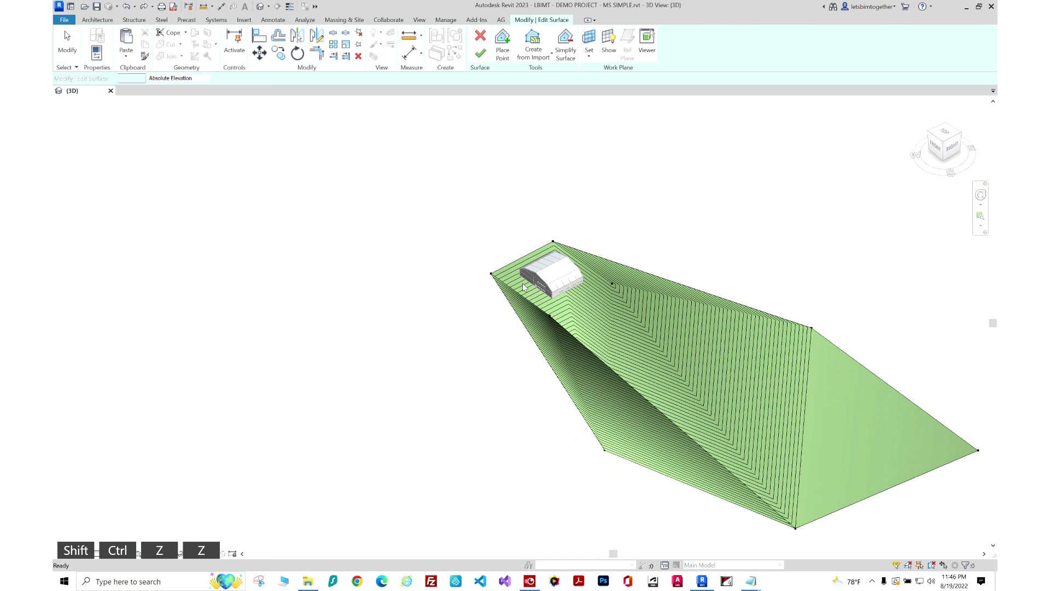
pyautogui.hotkey('ctrl', 'z')
pyautogui.keyDown('shift'); pyautogui.moveTo(522, 287); pyautogui.dragTo(639, 402, button='middle'); pyautogui.keyUp('shift')
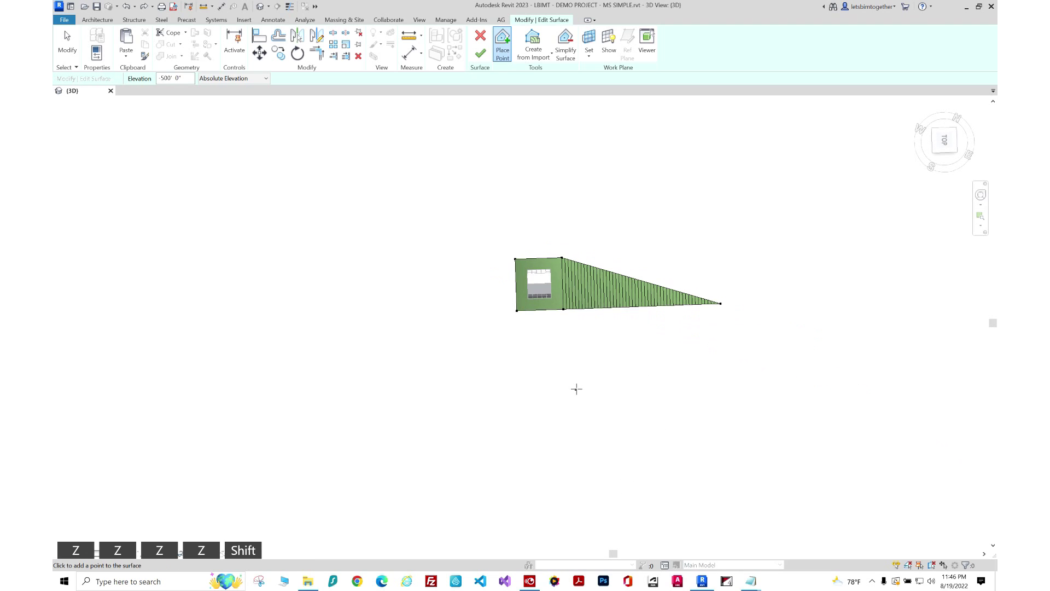
pyautogui.hotkey('ctrl', 'z')
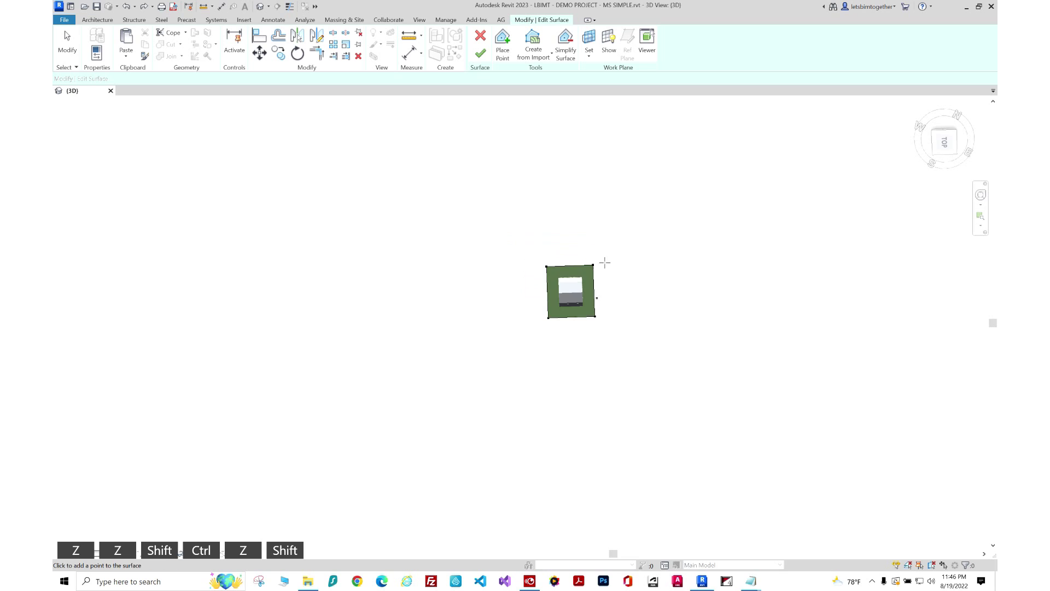
pyautogui.click(633, 201)
pyautogui.click(471, 204)
pyautogui.keyDown('shift'); pyautogui.moveTo(482, 368); pyautogui.dragTo(527, 110, button='middle'); pyautogui.keyUp('shift')
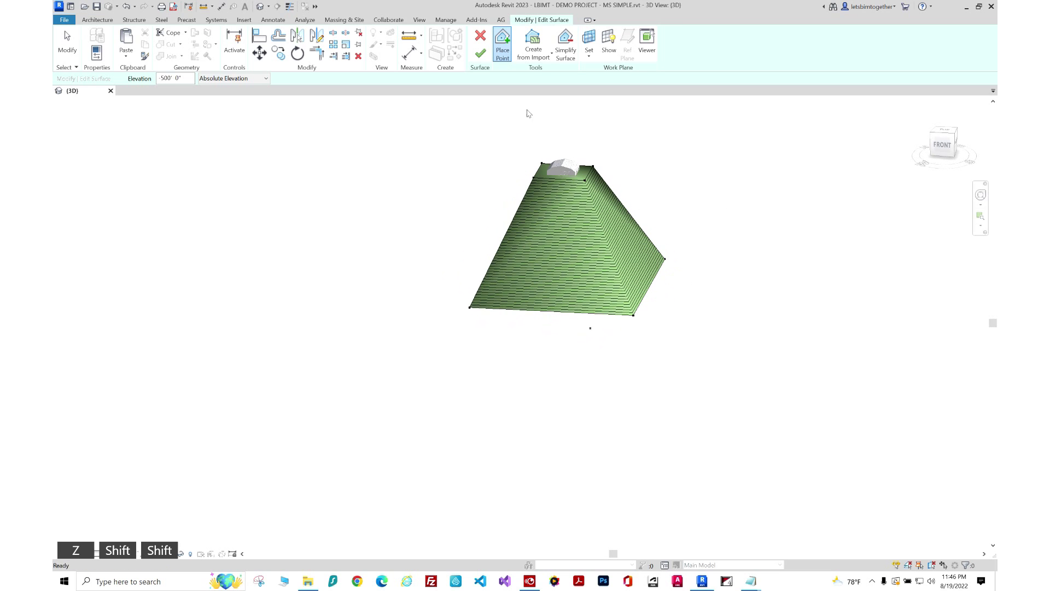
pyautogui.click(480, 53)
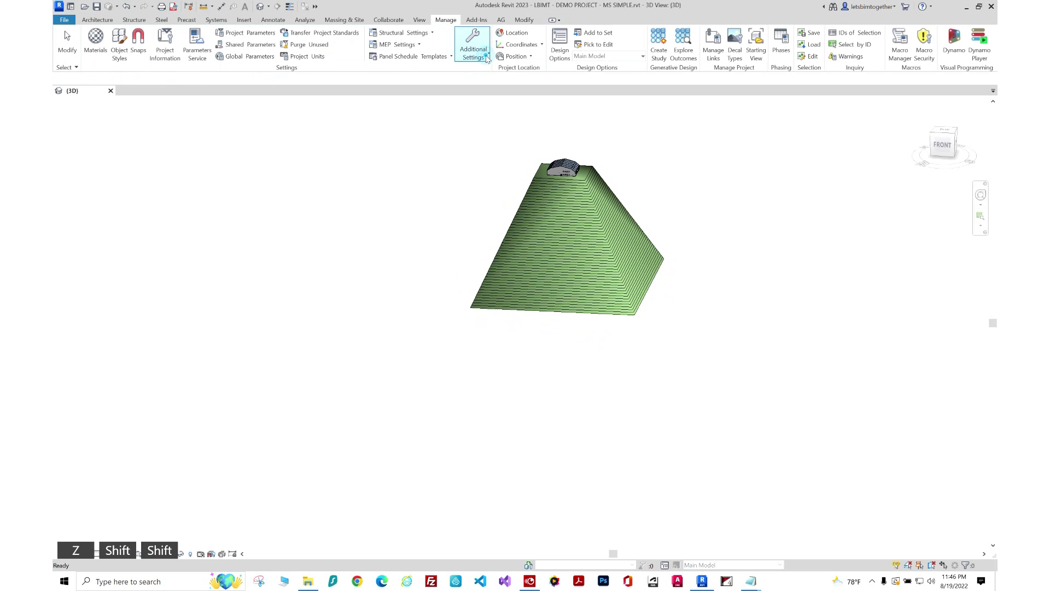
pyautogui.click(617, 266)
pyautogui.press('g')
pyautogui.press('p')
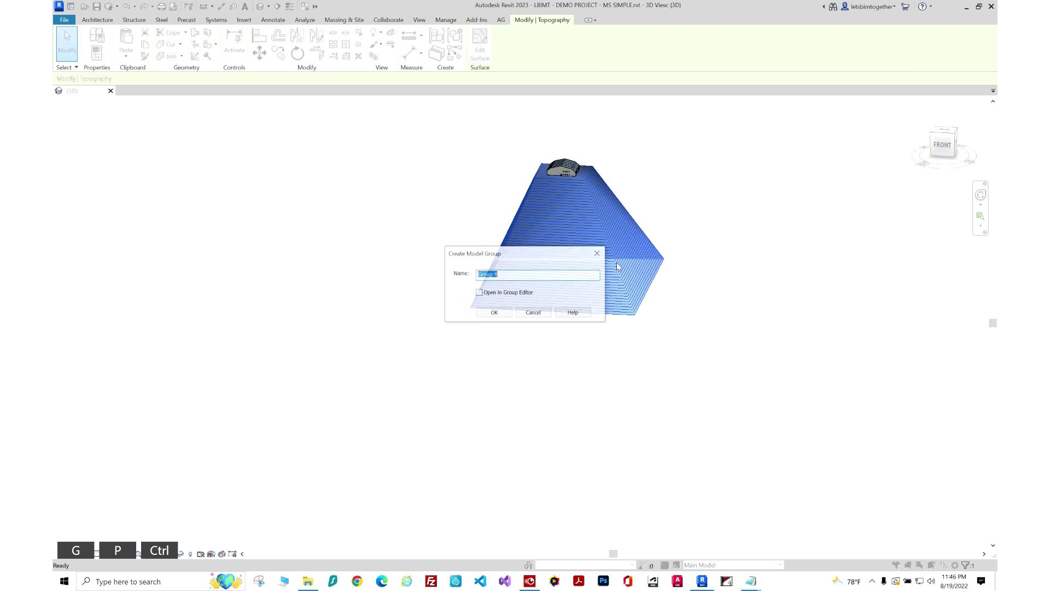
pyautogui.write('_MS-1_')
pyautogui.press('Left')
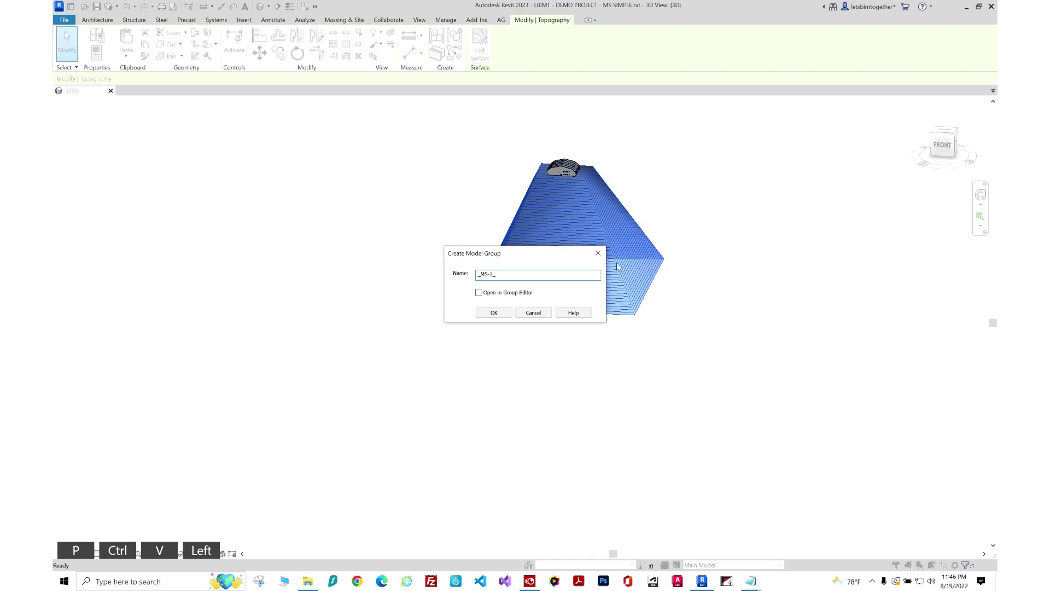
pyautogui.press('BackSpace')
pyautogui.write('3')
pyautogui.press('Right')
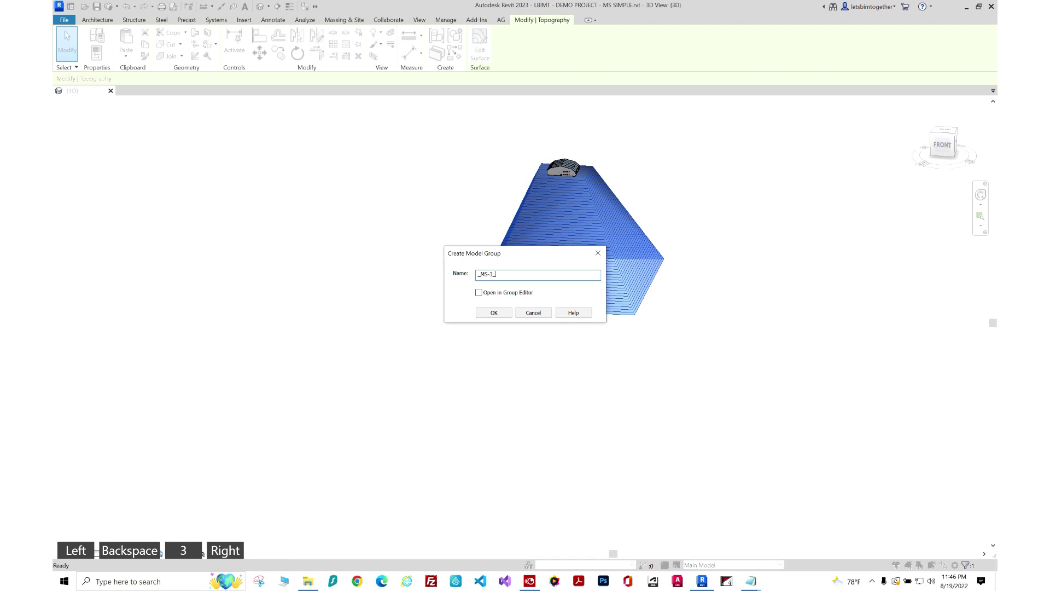
pyautogui.write('TOPO')
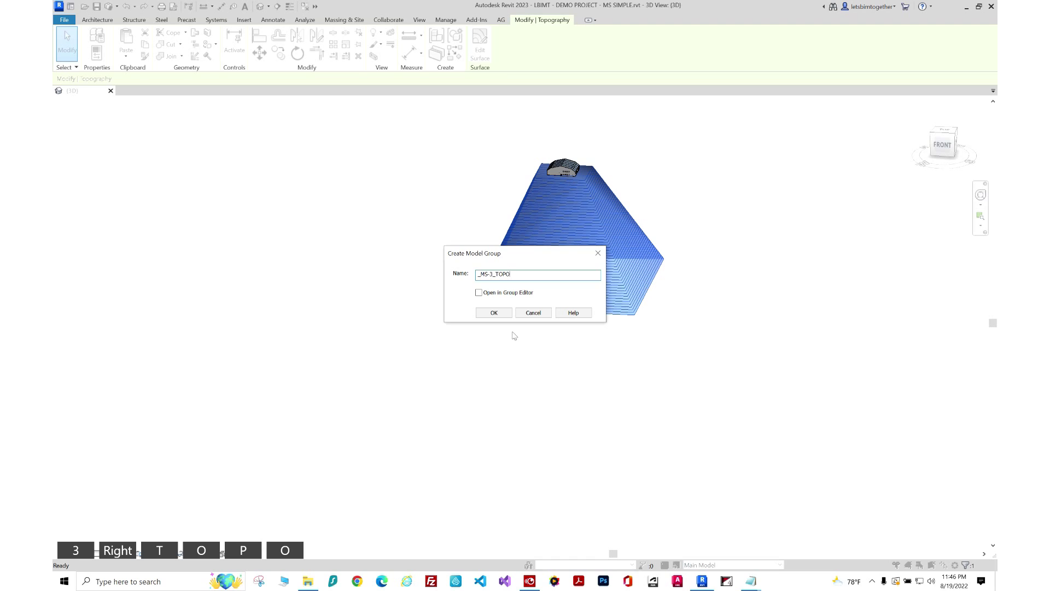
pyautogui.click(493, 312)
pyautogui.press('Escape')
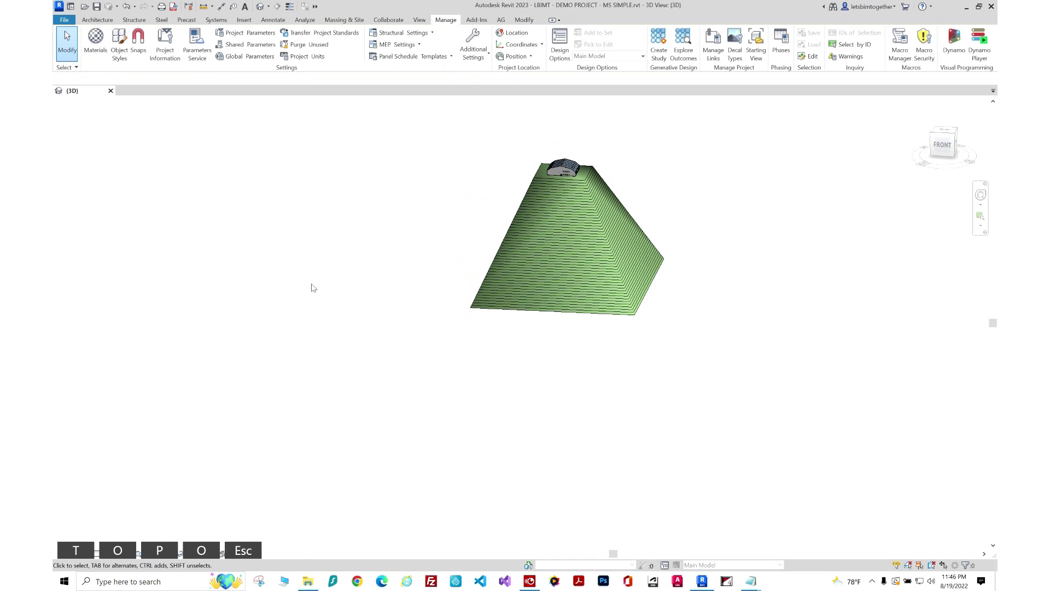
pyautogui.rightClick(313, 288)
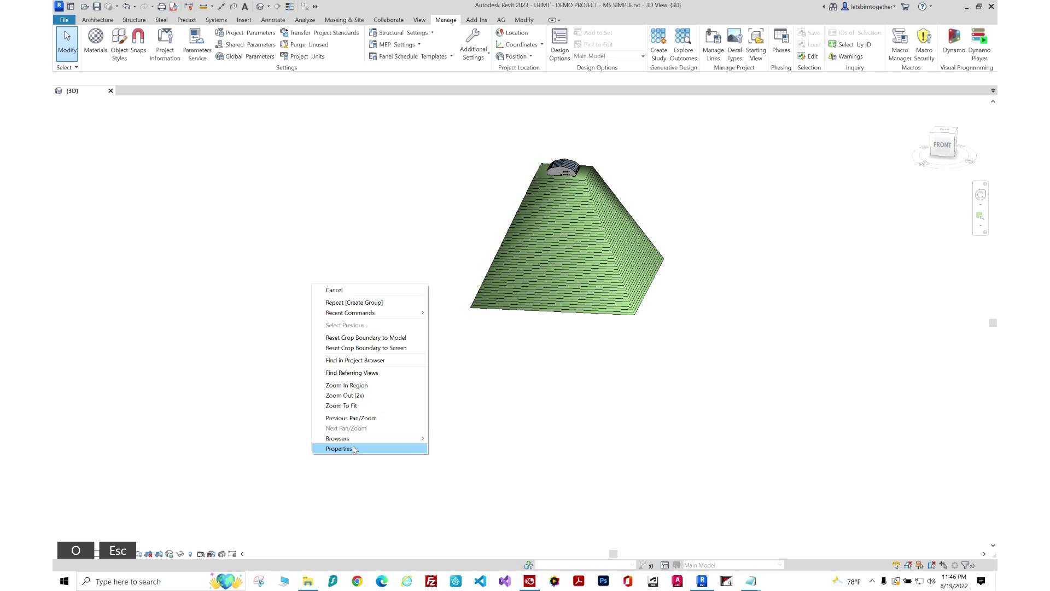
pyautogui.moveTo(355, 438)
pyautogui.click(470, 439)
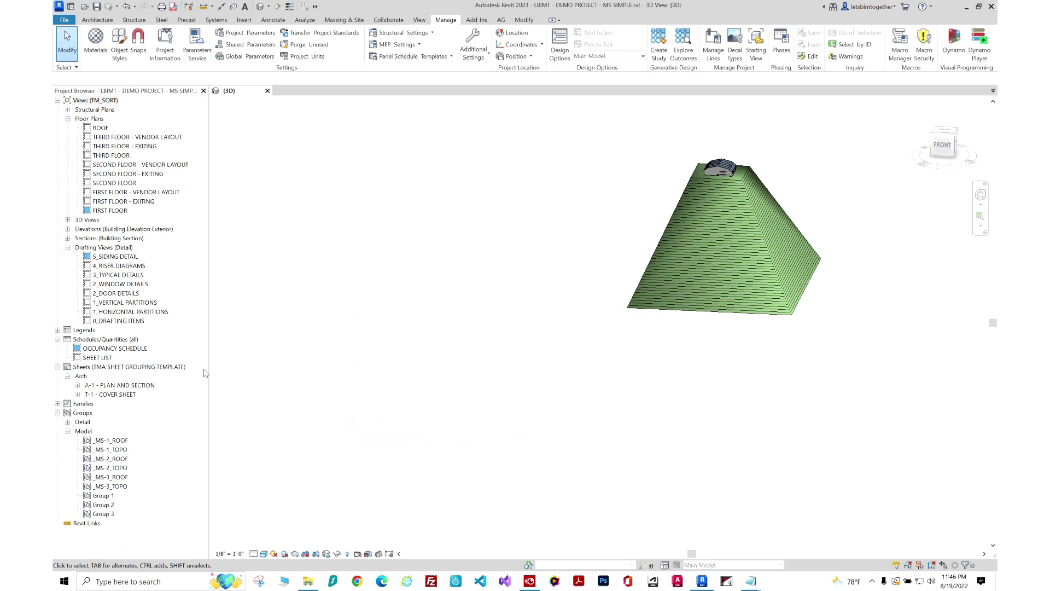
pyautogui.click(124, 440)
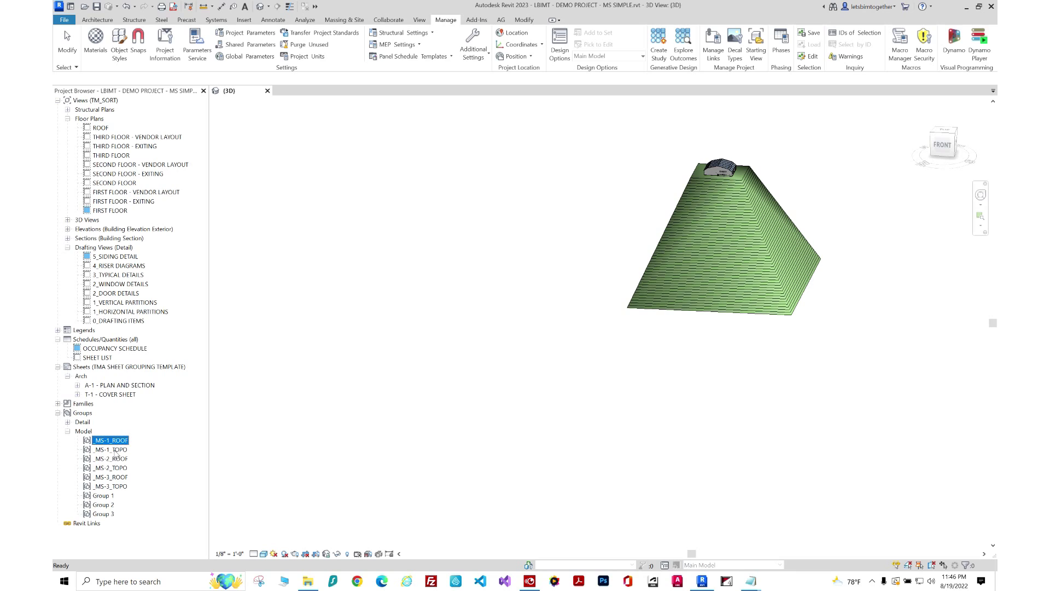
pyautogui.click(116, 450)
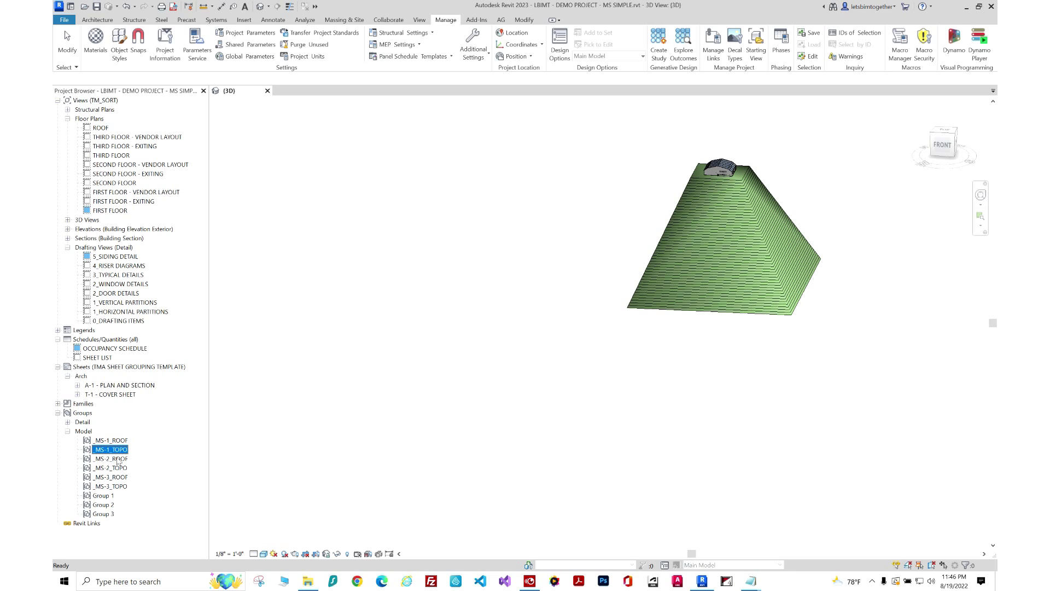
pyautogui.click(119, 459)
pyautogui.click(120, 469)
pyautogui.click(122, 477)
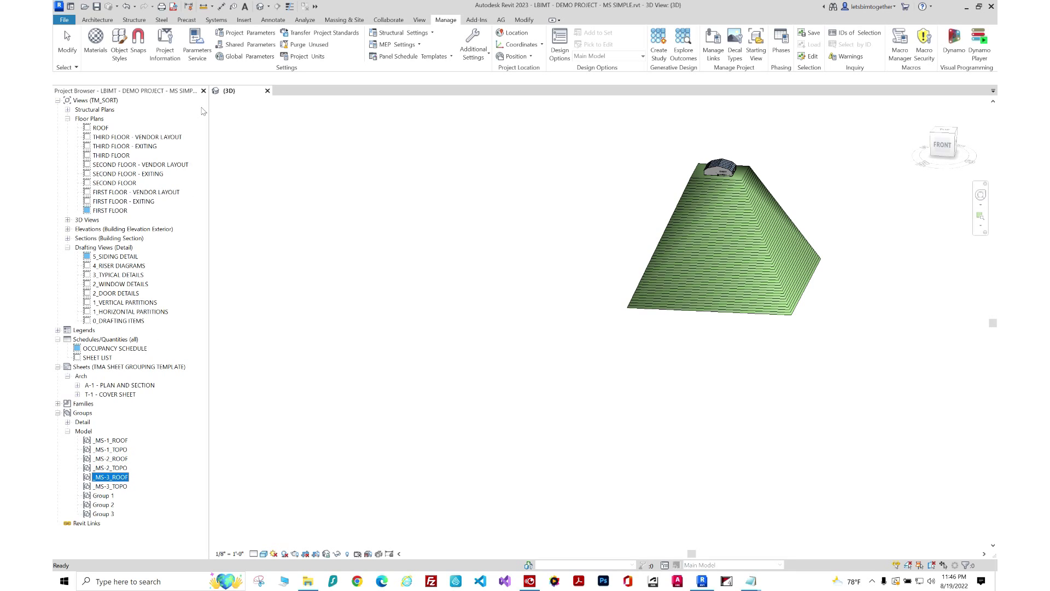
pyautogui.press('Escape')
pyautogui.keyDown('shift'); pyautogui.moveTo(647, 316); pyautogui.dragTo(807, 331, button='middle'); pyautogui.keyUp('shift')
pyautogui.scroll(3, 646, 275)
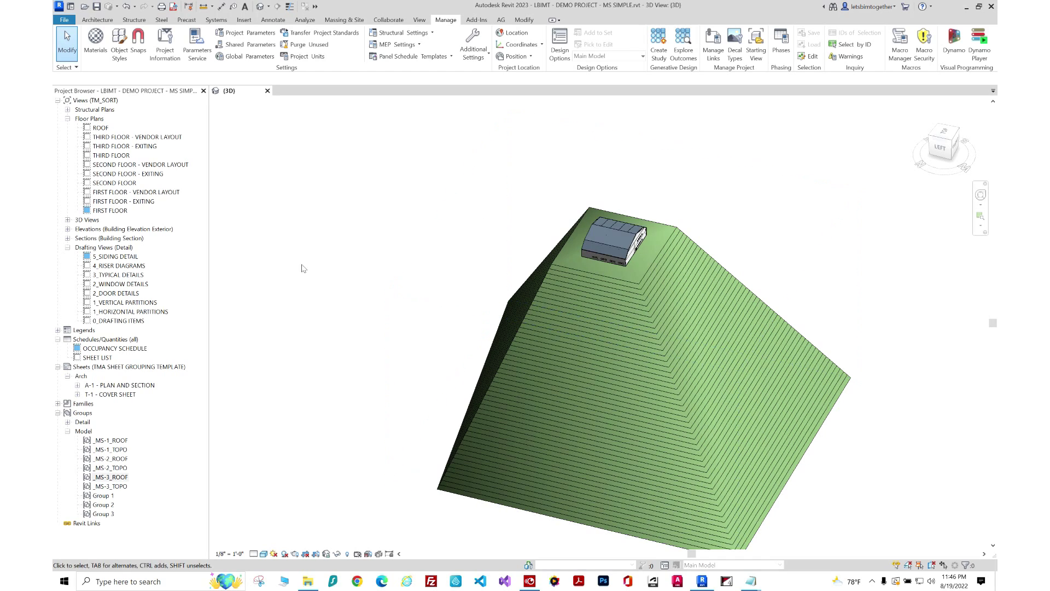
pyautogui.click(121, 386)
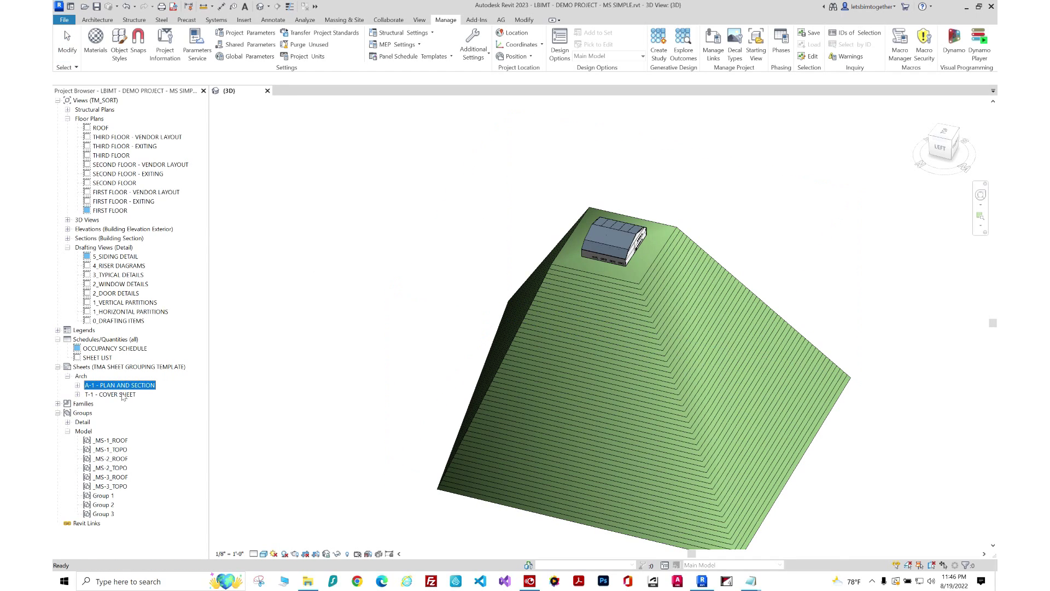
# Open the T-1 - COVER SHEET, close A-1 - PLAN AND SECTION, and tile views with WT.
pyautogui.doubleClick(123, 395)
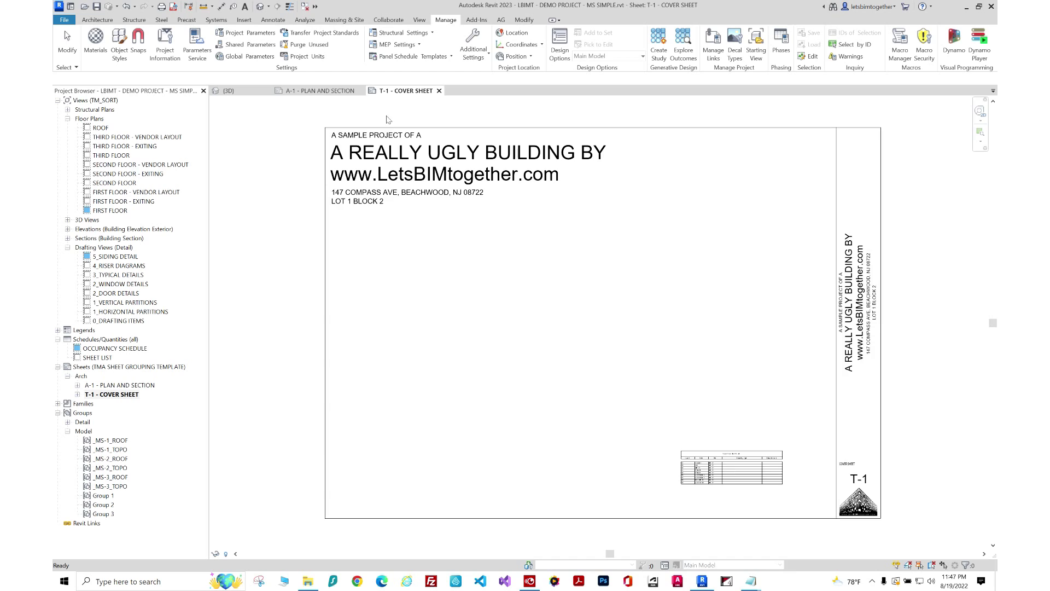
pyautogui.click(360, 91)
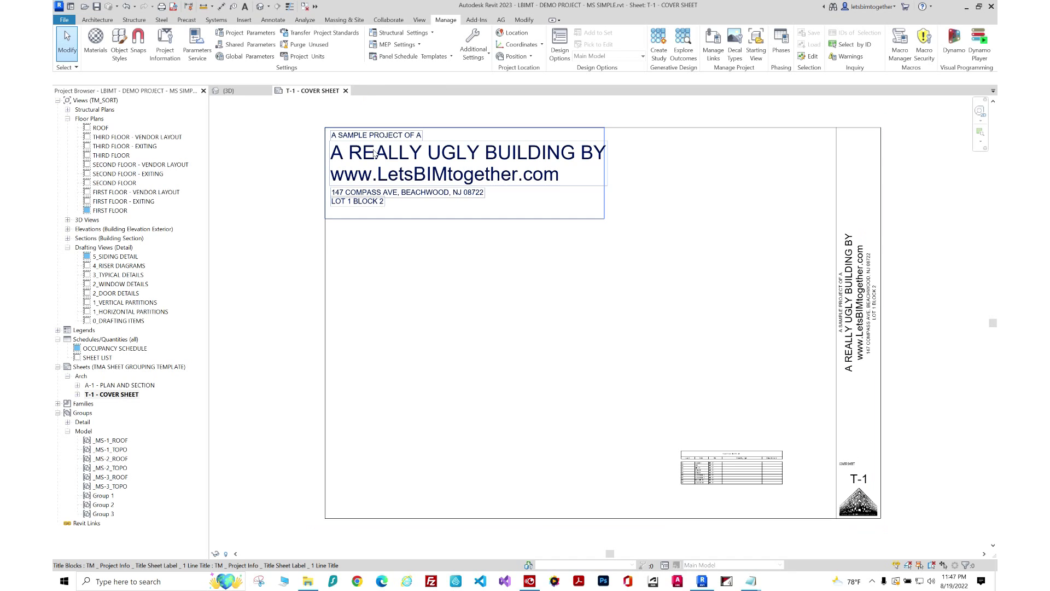
pyautogui.press('w')
pyautogui.press('t')
# Orbit the 3D view to show the building and topo, then launch Dynamo Player.
pyautogui.scroll(3, 295, 241)
pyautogui.click(678, 261)
pyautogui.scroll(5, 794, 320)
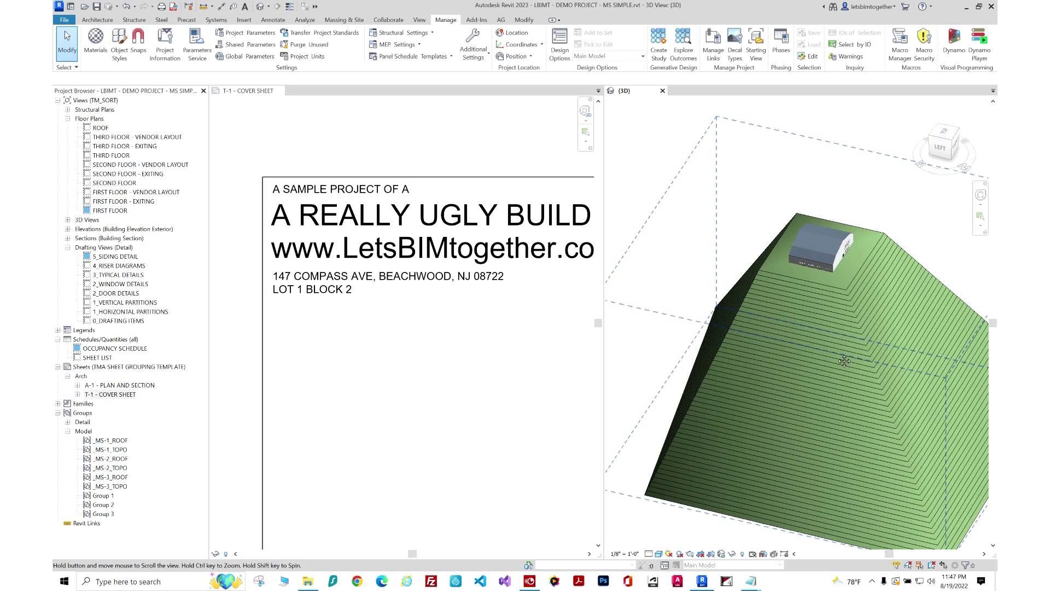
pyautogui.keyDown('shift'); pyautogui.moveTo(831, 367); pyautogui.dragTo(825, 343, button='middle'); pyautogui.keyUp('shift')
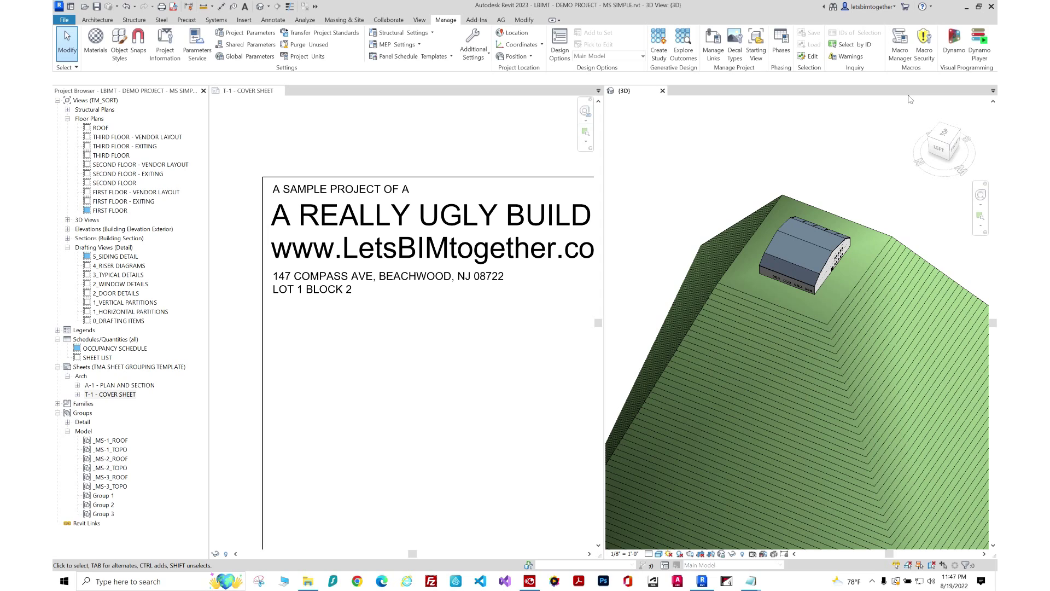
pyautogui.click(979, 53)
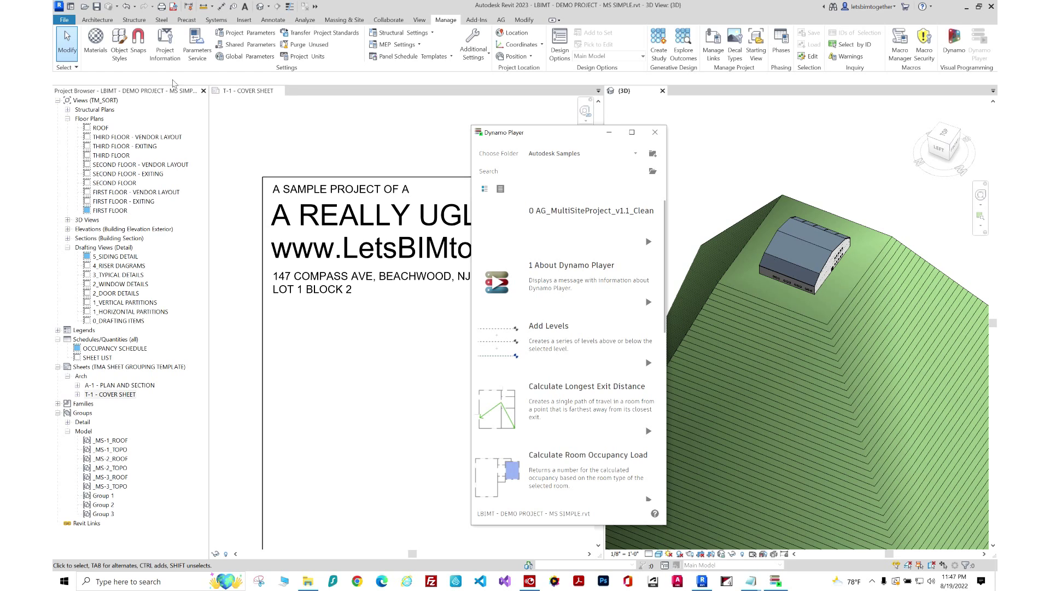
# Change the MS_ Site ID in Project Information to the next site.
pyautogui.click(165, 48)
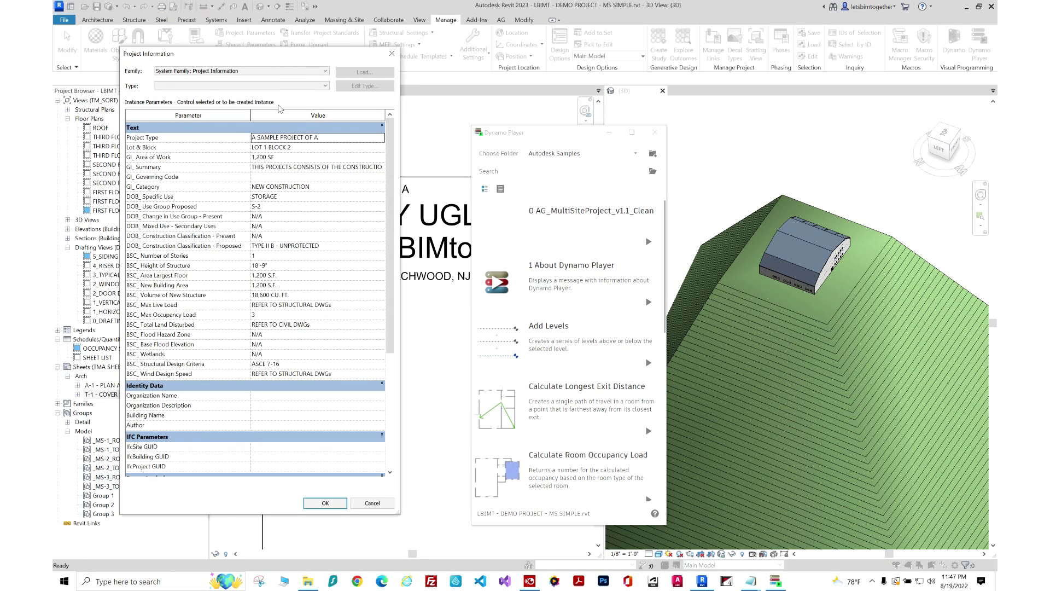
pyautogui.moveTo(390, 208); pyautogui.dragTo(395, 322)
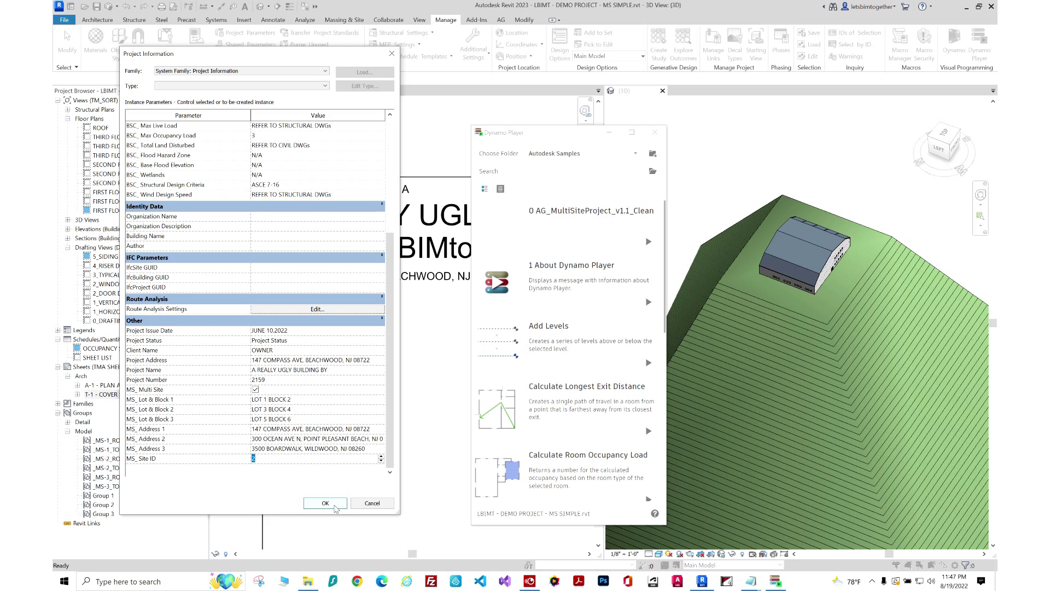
pyautogui.click(334, 505)
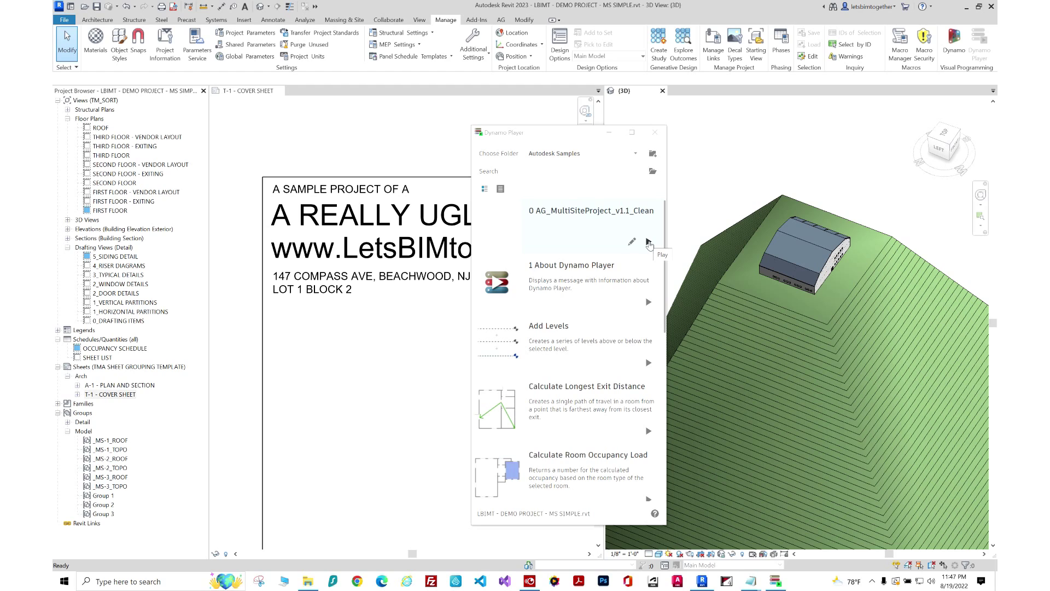
# Run 0 AG_MultiSiteProject_v1.1_Clean in Dynamo Player and orbit to inspect the flat square site.
pyautogui.click(648, 242)
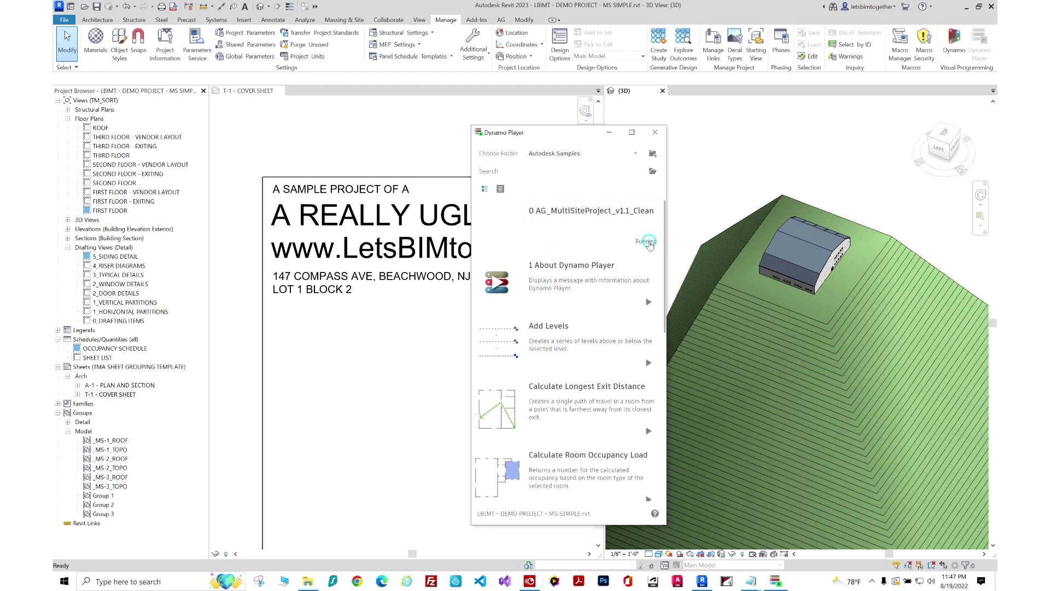
pyautogui.press('F10')
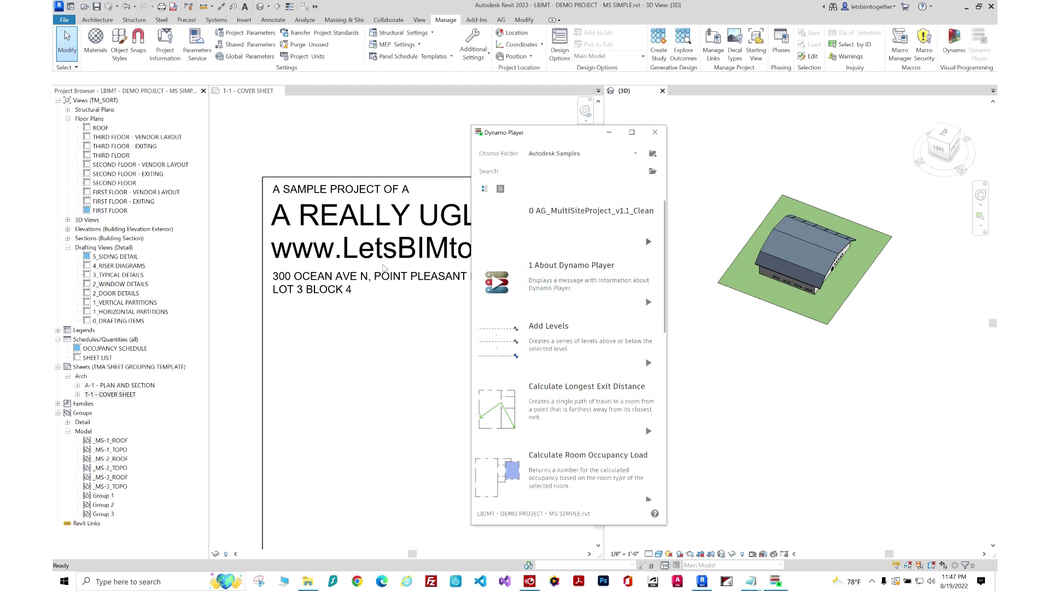
pyautogui.click(788, 339)
pyautogui.keyDown('shift'); pyautogui.moveTo(822, 405); pyautogui.dragTo(827, 372, button='middle'); pyautogui.keyUp('shift')
pyautogui.scroll(2, 810, 245)
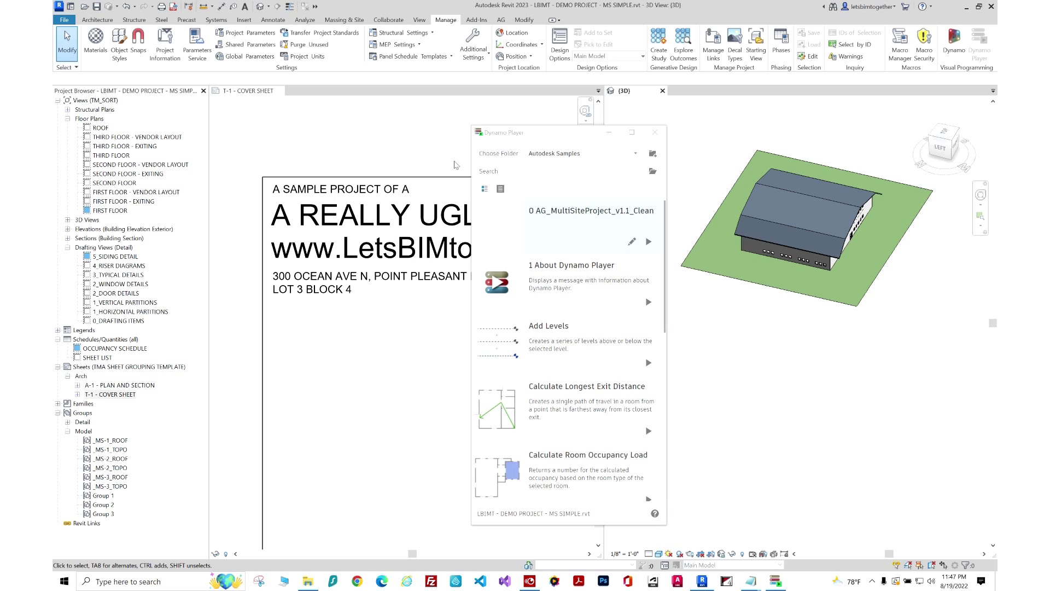
# Set MS_ Site ID in Project Information to the Wildwood site.
pyautogui.click(164, 49)
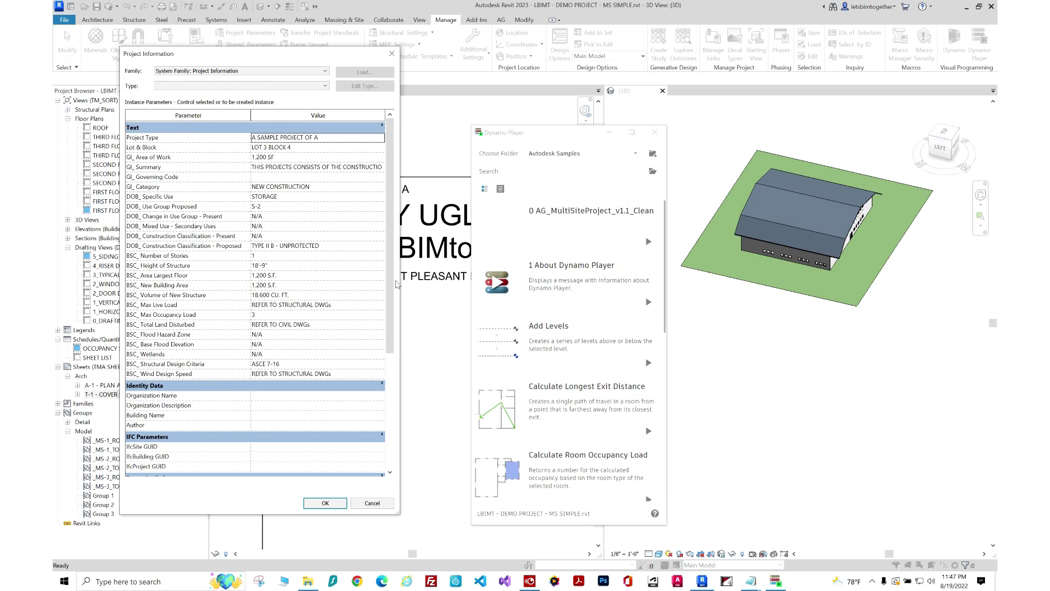
pyautogui.scroll(-6, 391, 283)
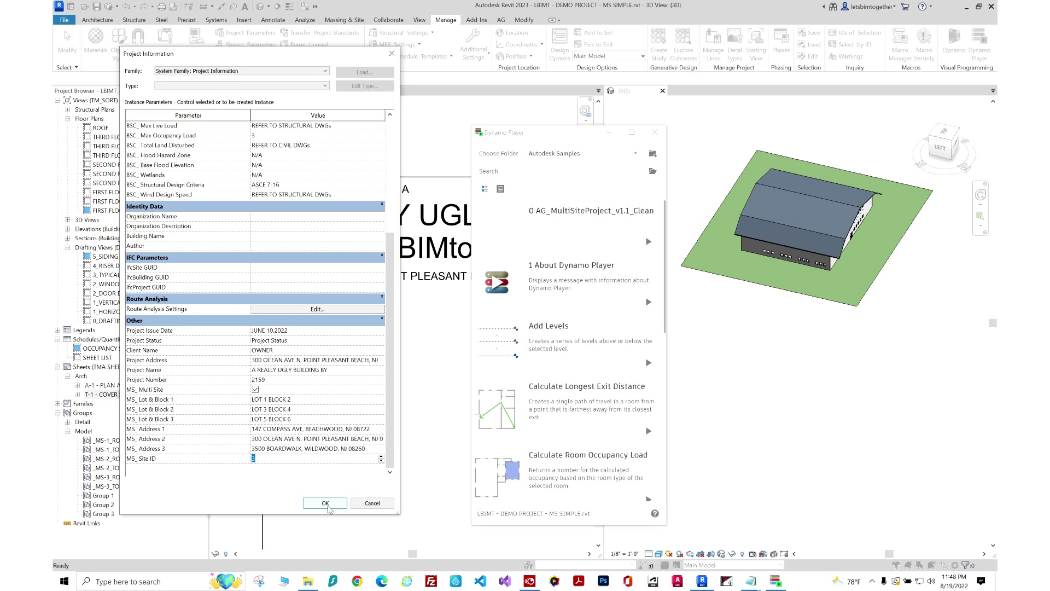
pyautogui.click(326, 503)
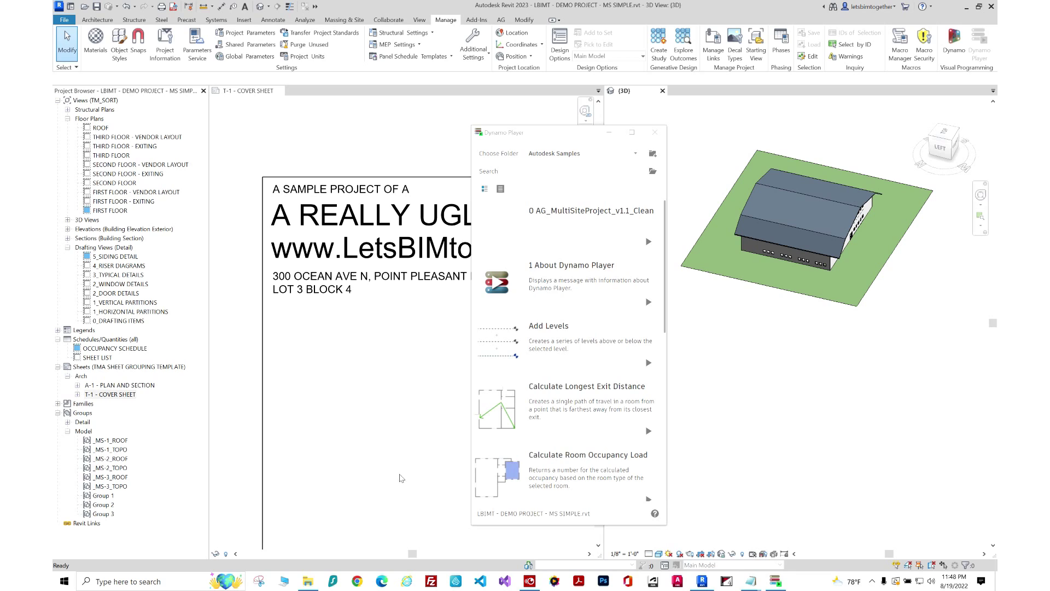
# Play the multi-site script to switch to the pyramid-shaped Wildwood topo.
pyautogui.click(648, 242)
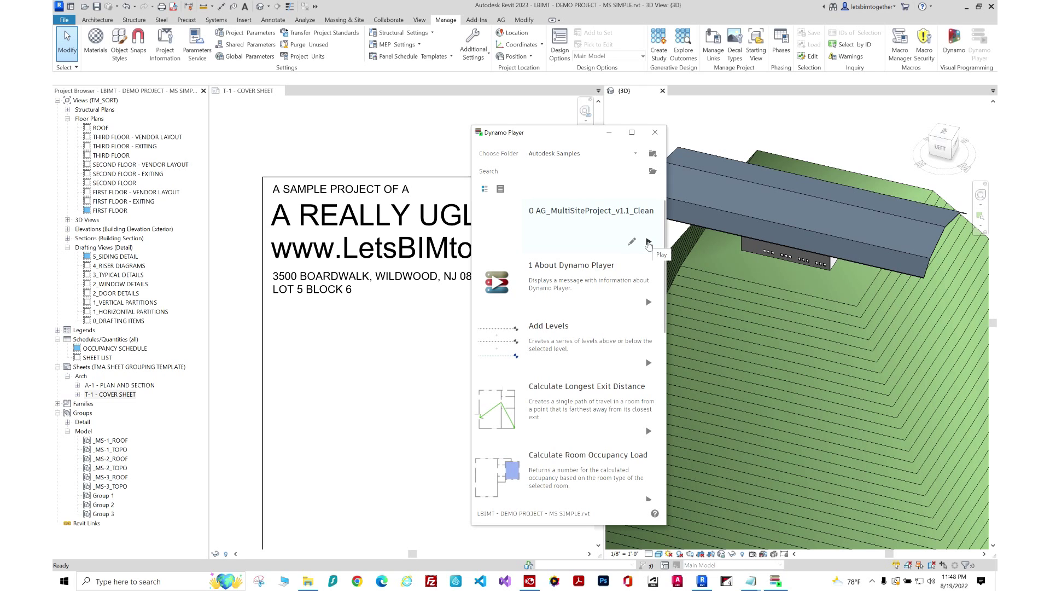
pyautogui.scroll(-6, 884, 461)
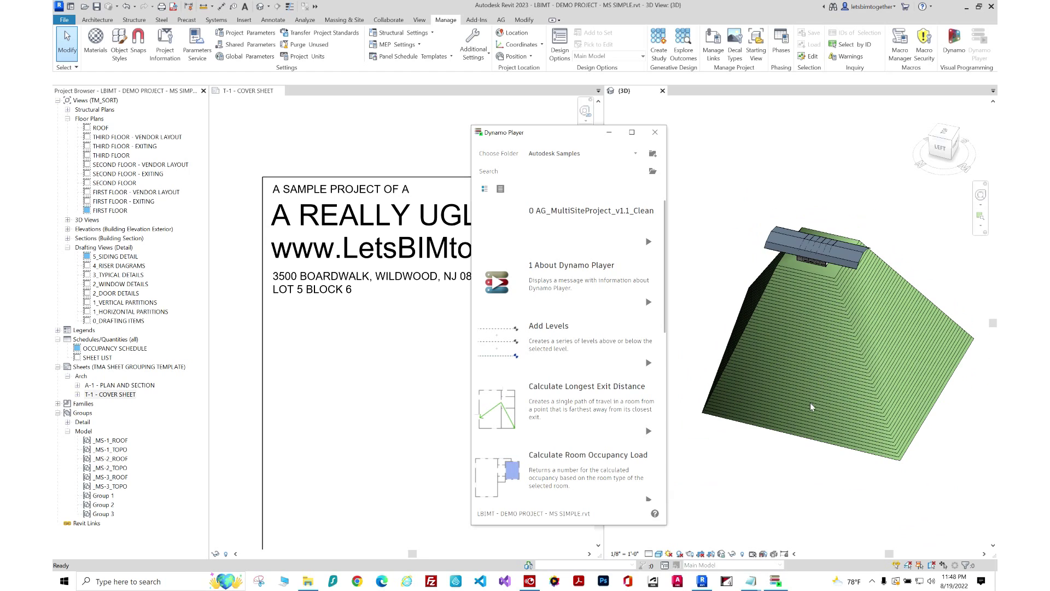
pyautogui.scroll(3, 822, 261)
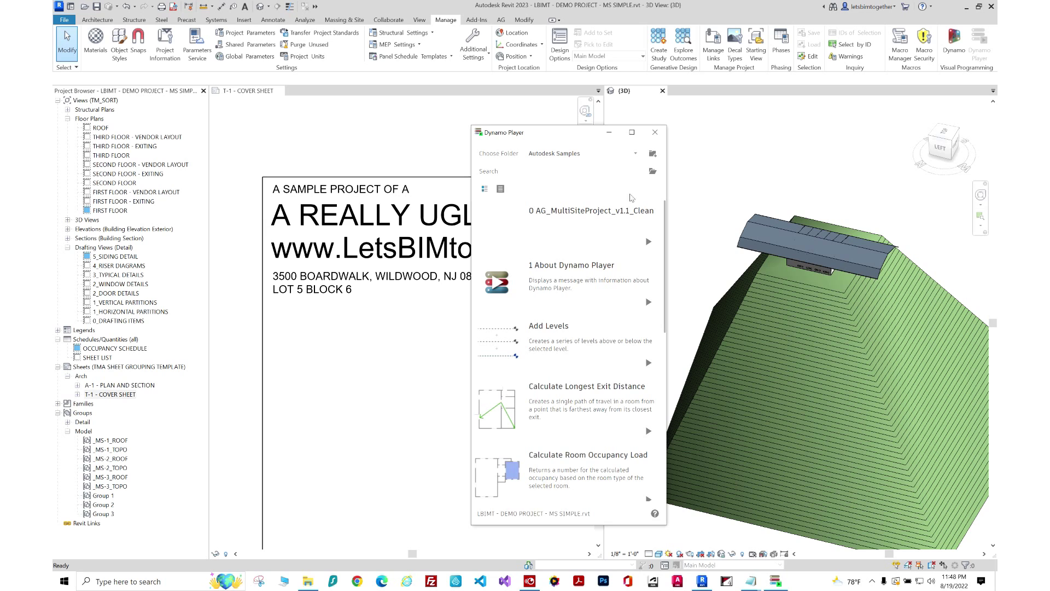
# Change MS_ Site ID in Project Information back to the first site.
pyautogui.click(165, 48)
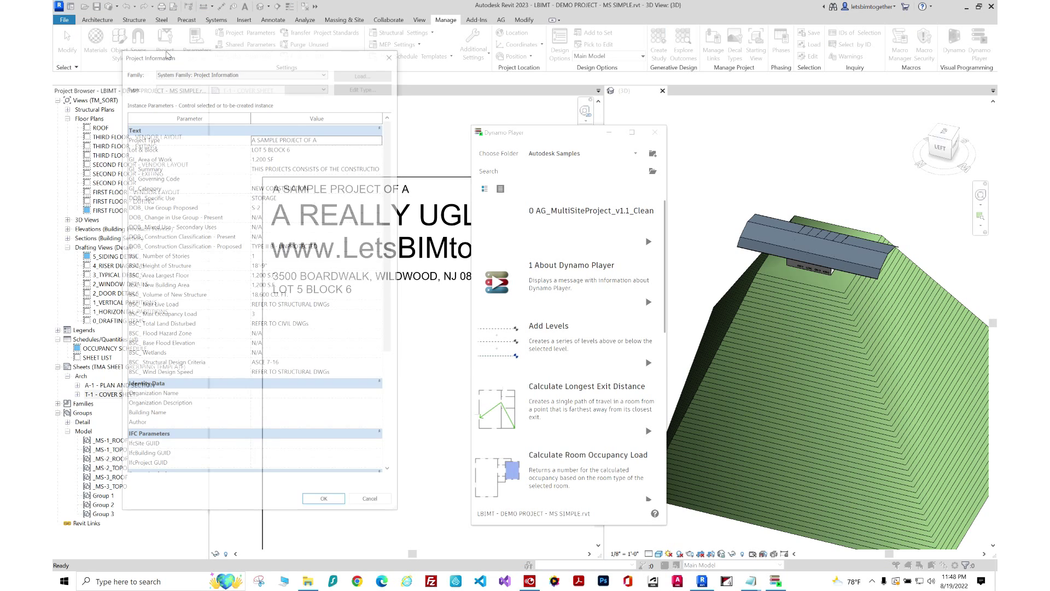
pyautogui.click(394, 344)
pyautogui.click(381, 459)
pyautogui.click(334, 501)
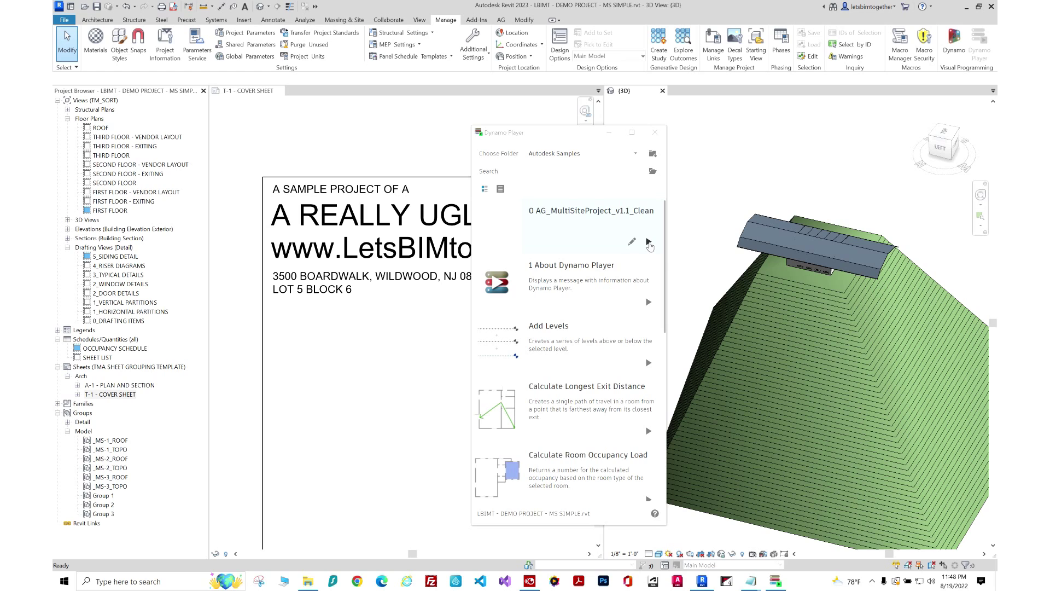
pyautogui.click(649, 243)
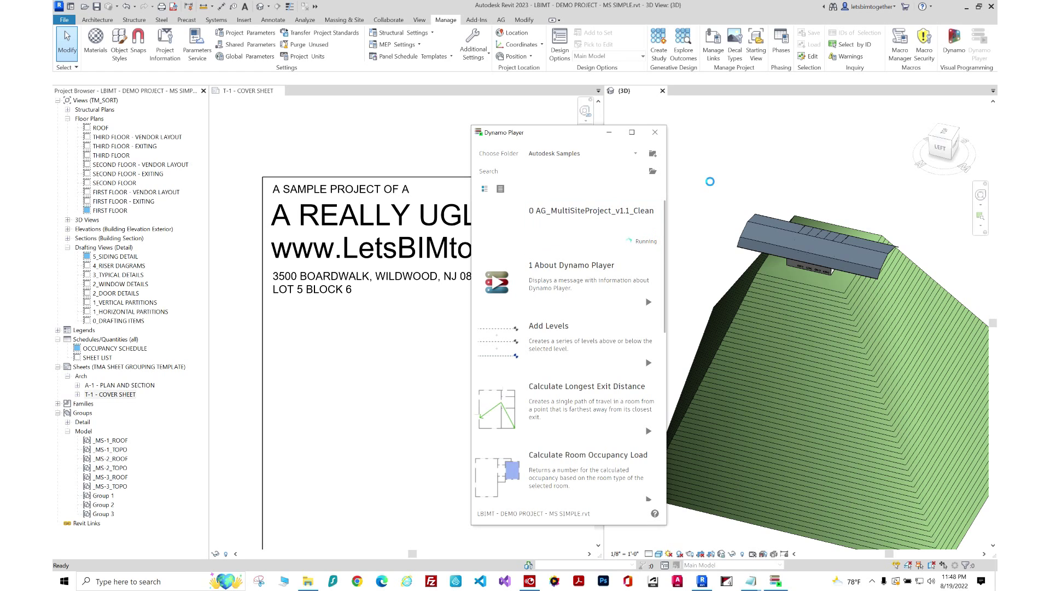
pyautogui.press('F10')
pyautogui.scroll(4, 852, 261)
pyautogui.press('shift')
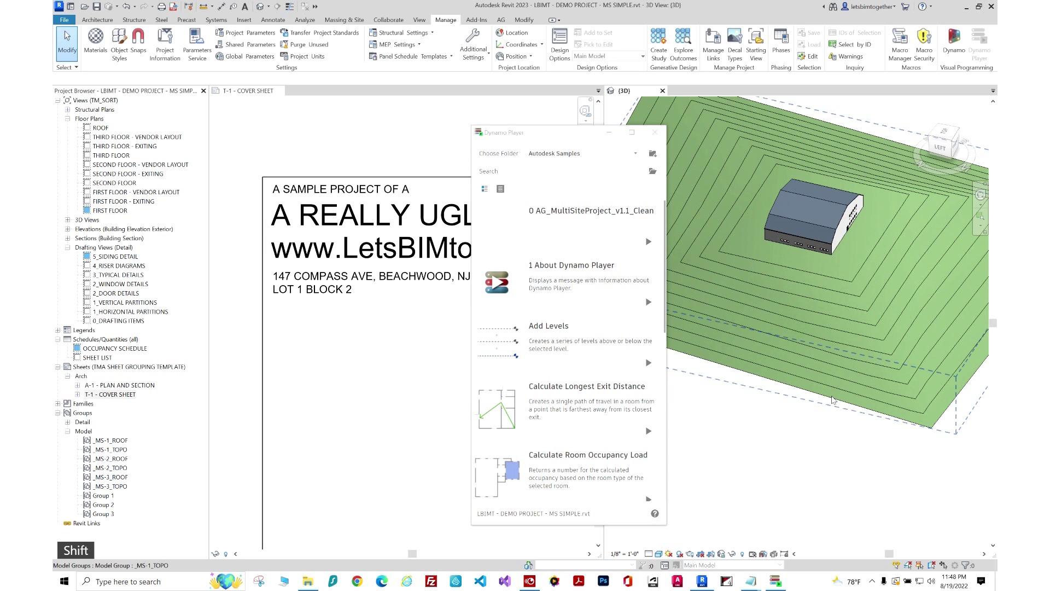
pyautogui.scroll(-4, 832, 400)
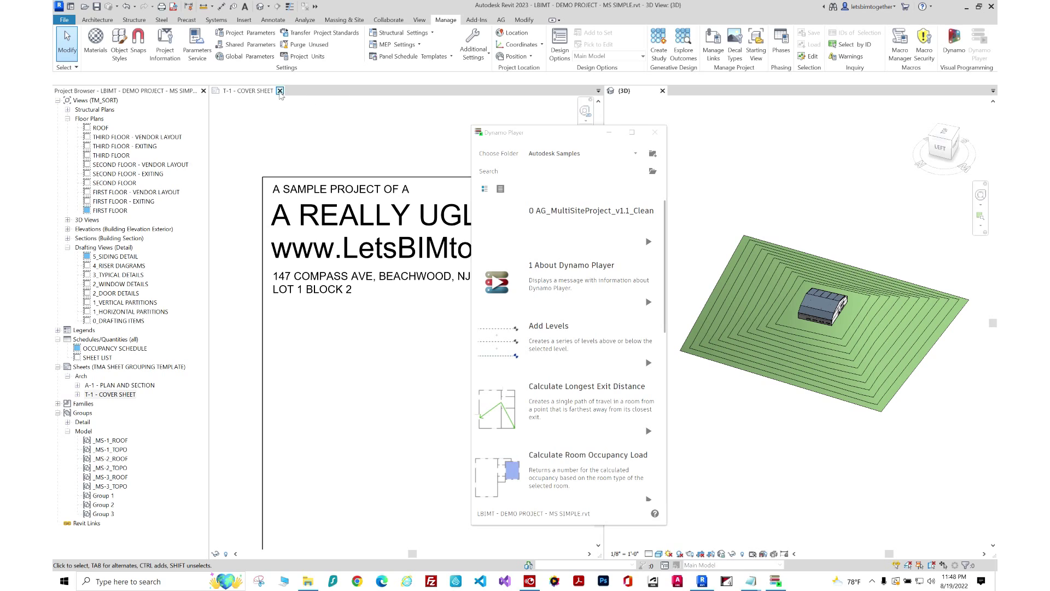
# Close the T-1 cover sheet and Dynamo Player, orbit the model, and minimize Revit.
pyautogui.click(276, 91)
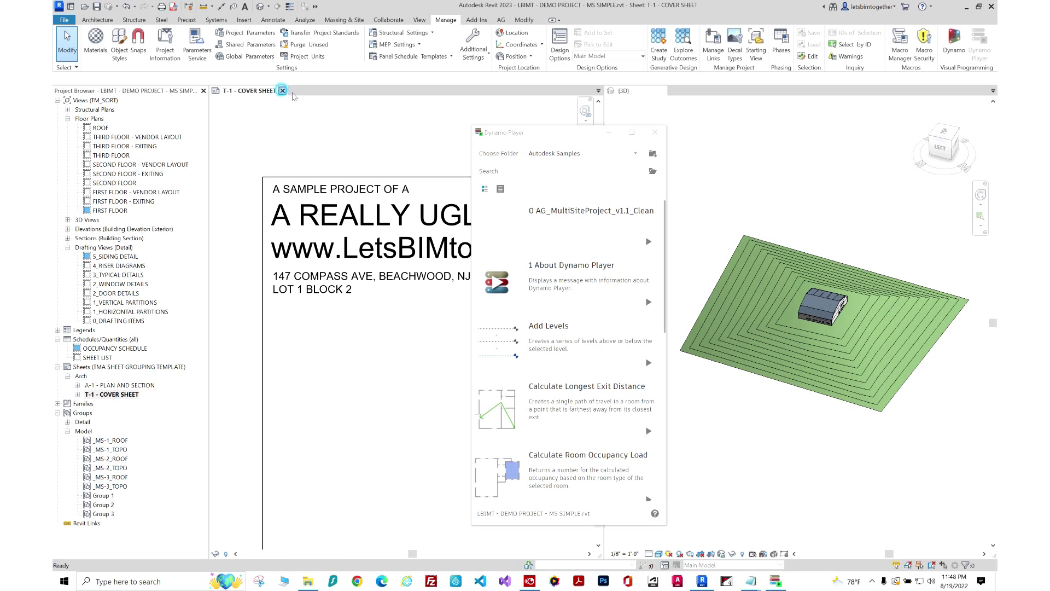
pyautogui.click(282, 90)
pyautogui.click(655, 132)
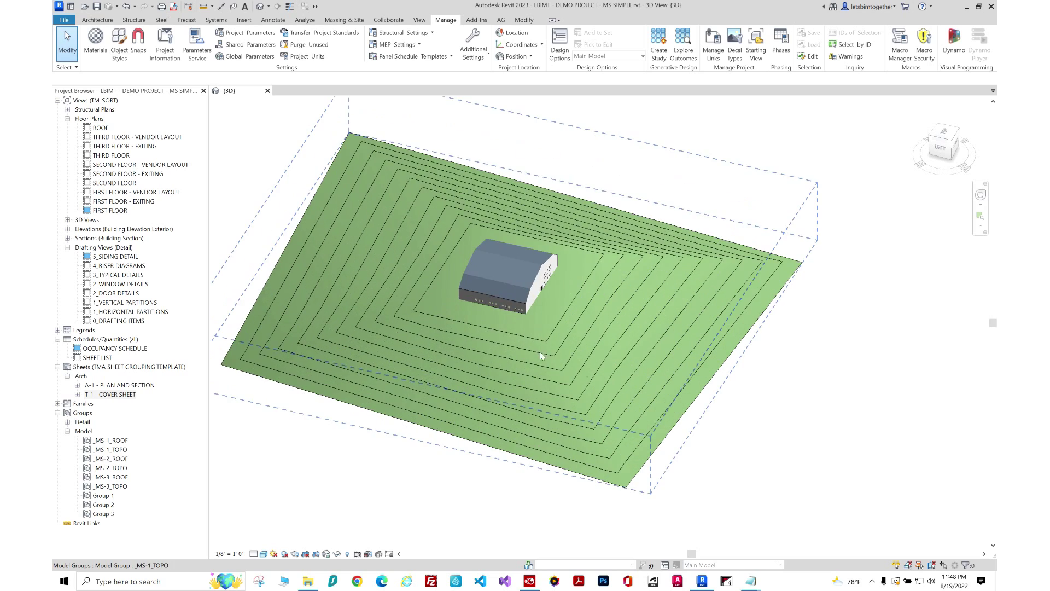
pyautogui.keyDown('shift'); pyautogui.moveTo(511, 368); pyautogui.dragTo(456, 352, button='middle'); pyautogui.keyUp('shift')
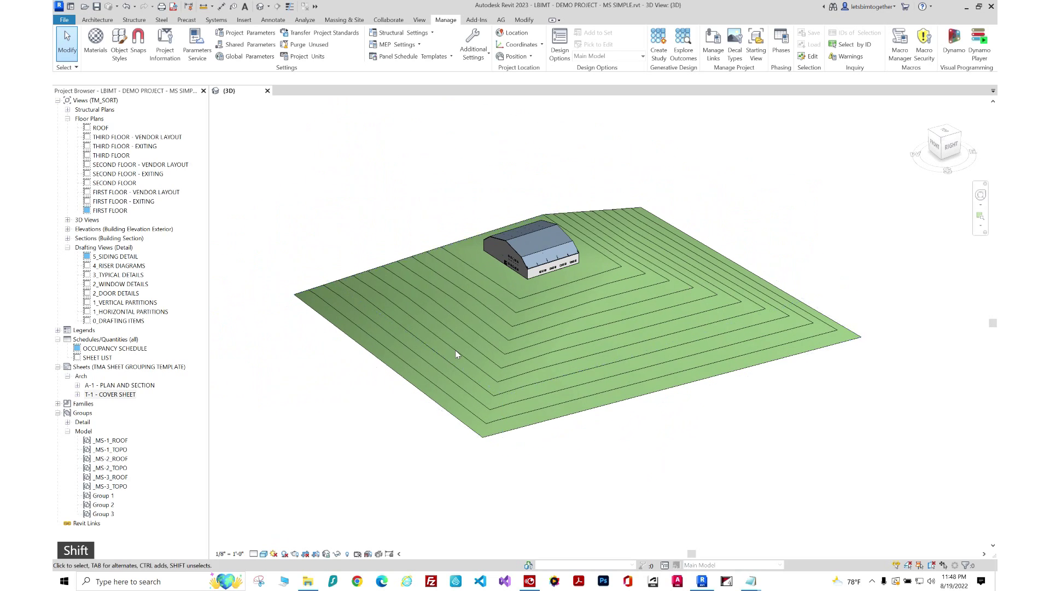
pyautogui.click(966, 6)
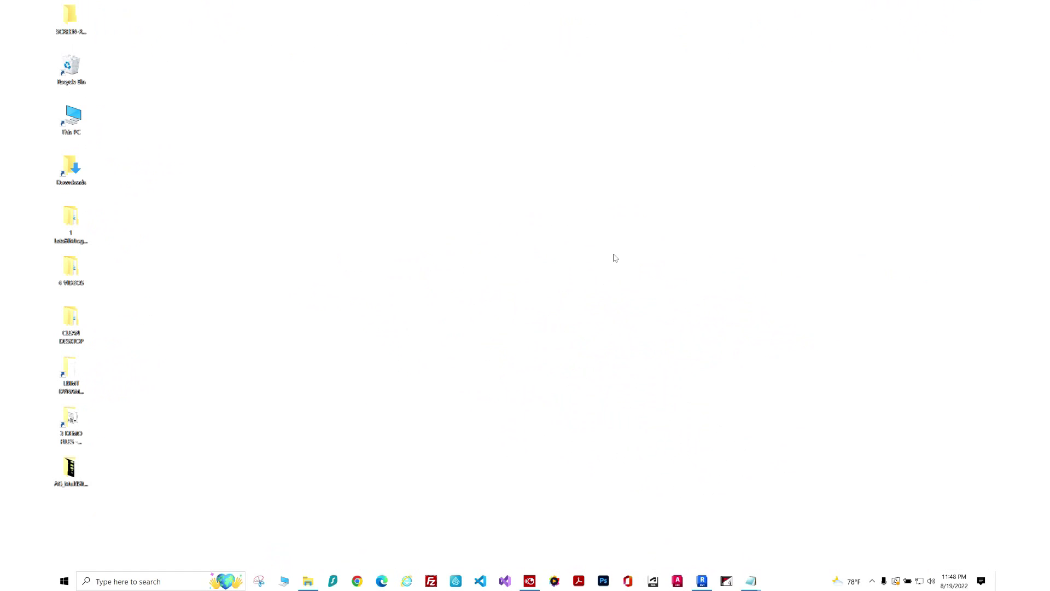